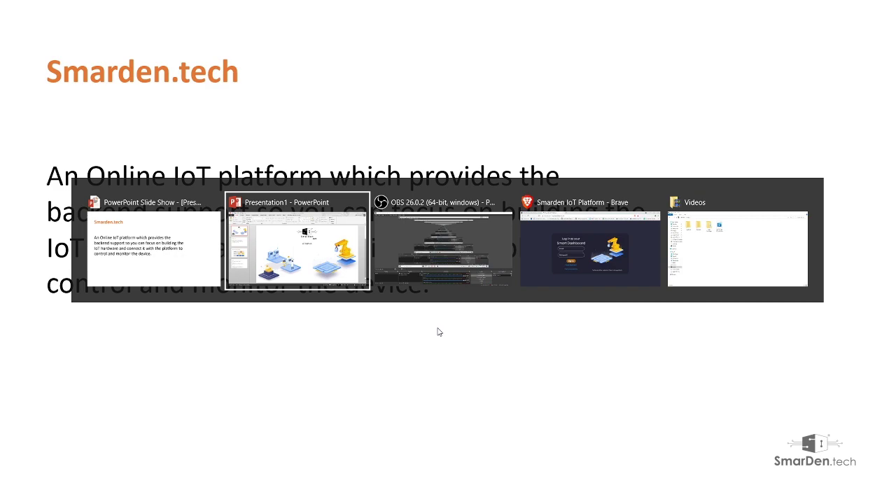
In Brave, browse the SmarDen Dev landing page and follow GO TO DASHBOARD to login.smarden.tech
key("alt+Tab")
key("alt+Tab")
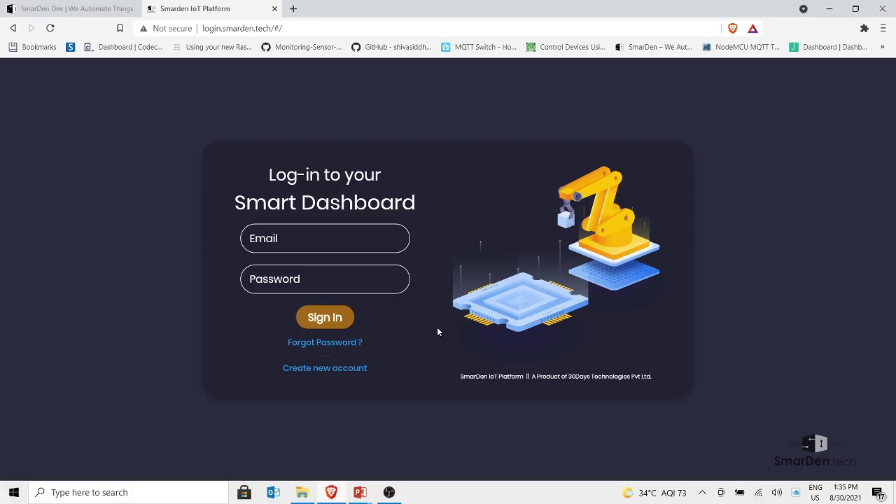
left_click(56, 9)
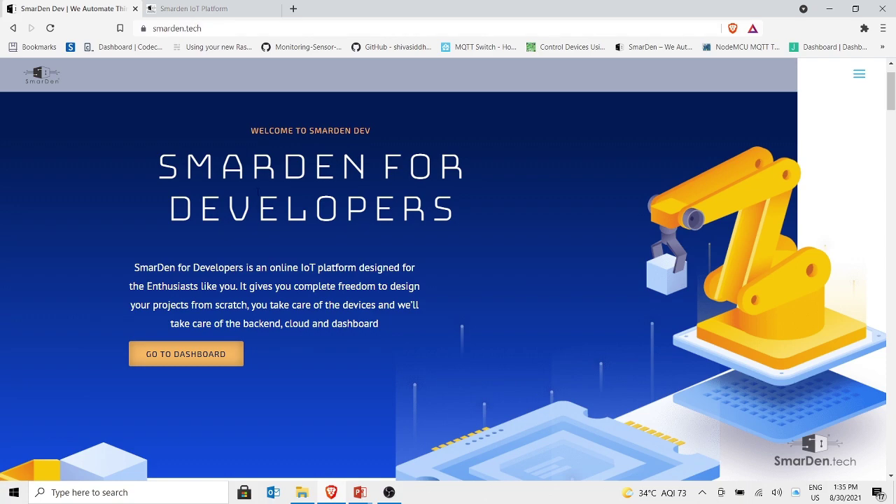
scroll(258, 190, "down", 15)
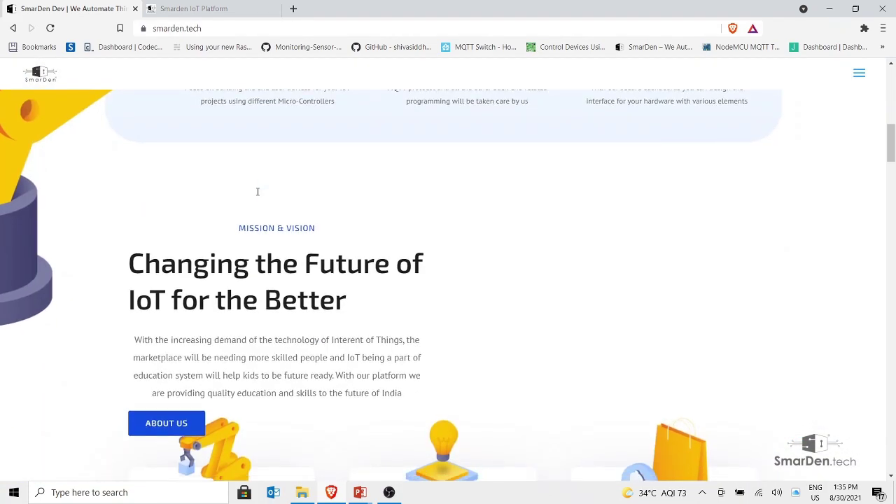
scroll(257, 190, "down", 5)
key("Home")
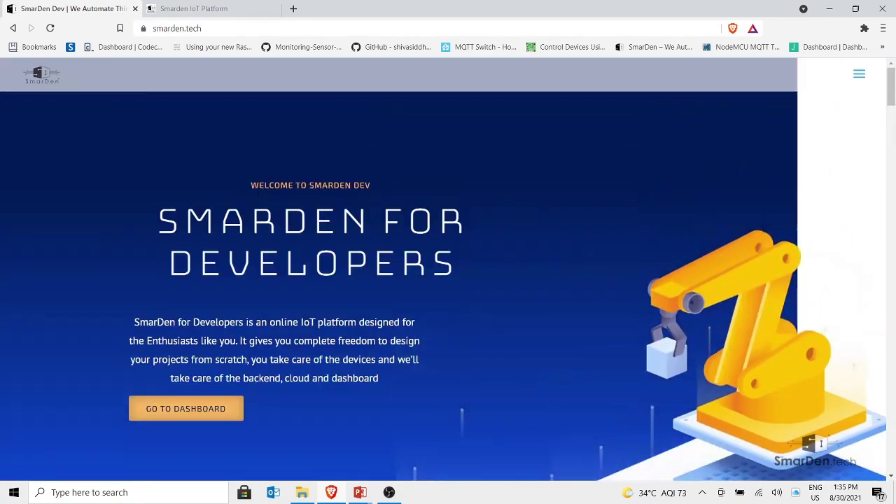
left_click(225, 412)
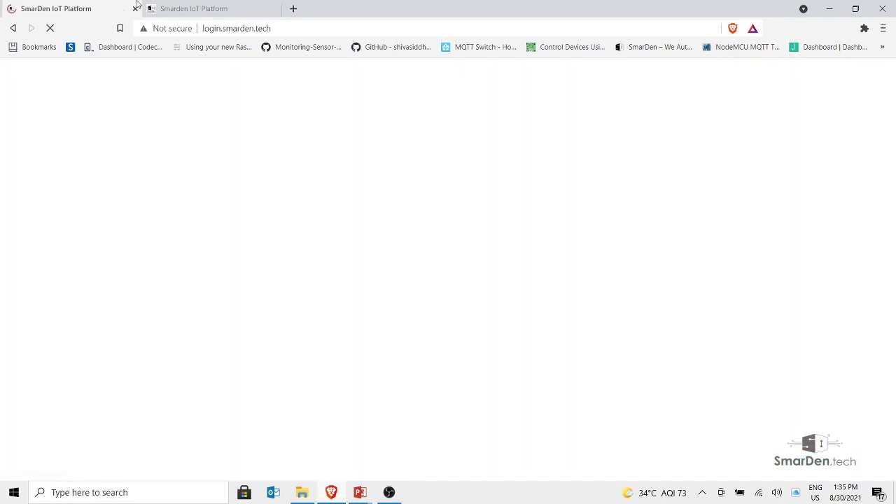
left_click(203, 6)
left_click(115, 8)
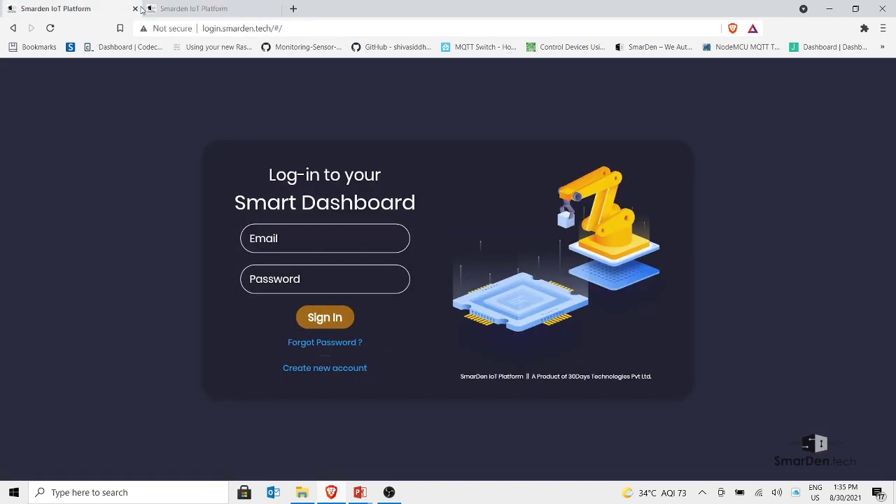
Close the duplicate login tab and sign in with the account's email and password
left_click(276, 8)
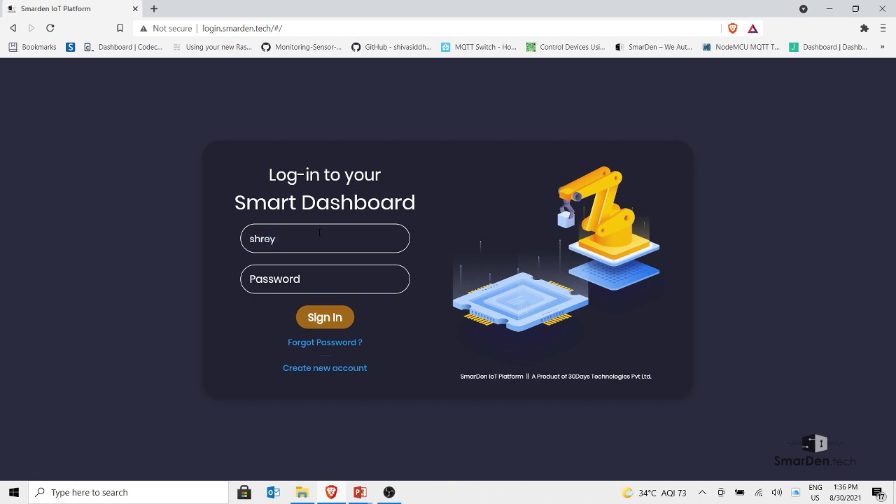
key("Tab")
type("********")
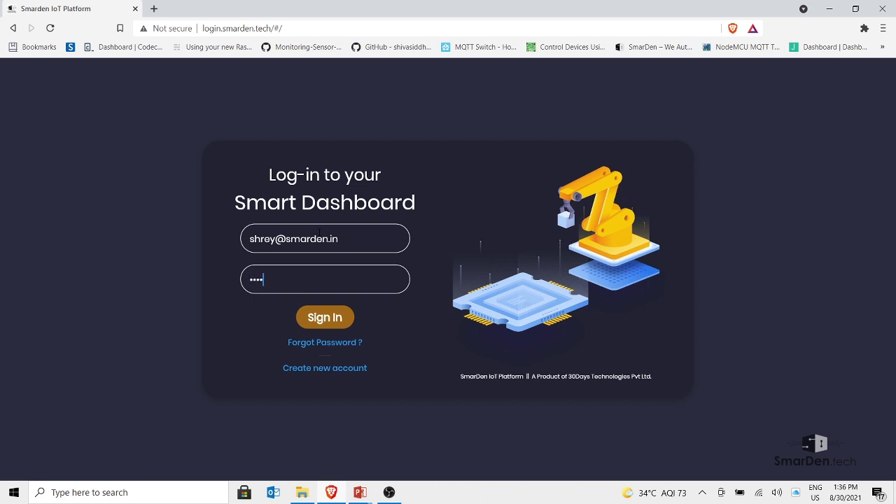
left_click(334, 317)
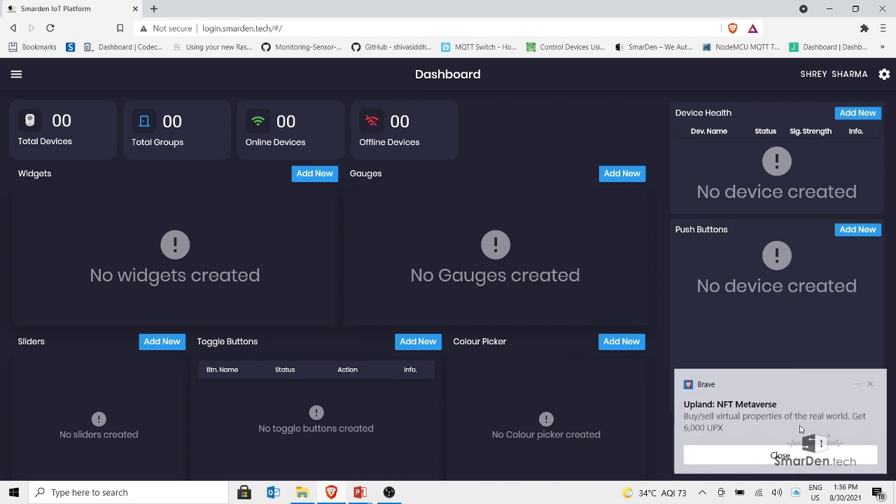
Dismiss the Brave advertising notification and open the hamburger side drawer on the empty Dashboard
left_click(804, 448)
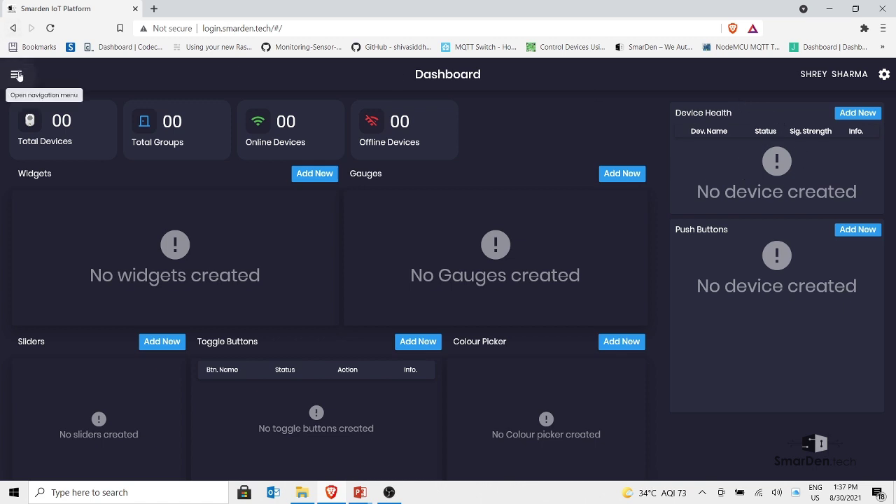
left_click(17, 75)
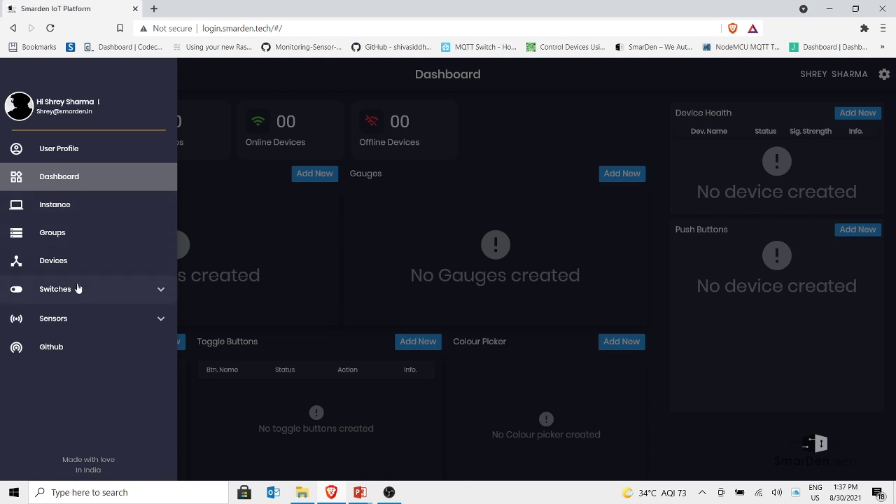
Browse the SmarDen.Tech GitHub README from the drawer's Github link, then return to the Smarden tab
left_click(74, 358)
left_click(210, 9)
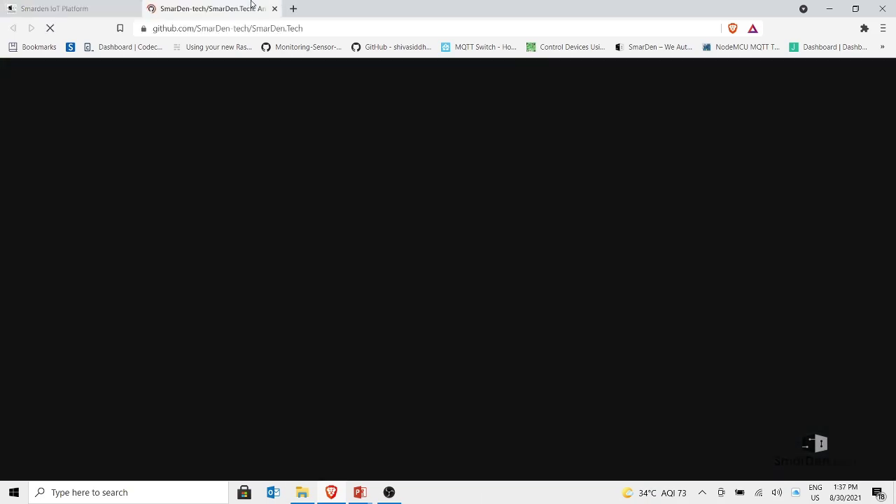
scroll(268, 203, "down", 3)
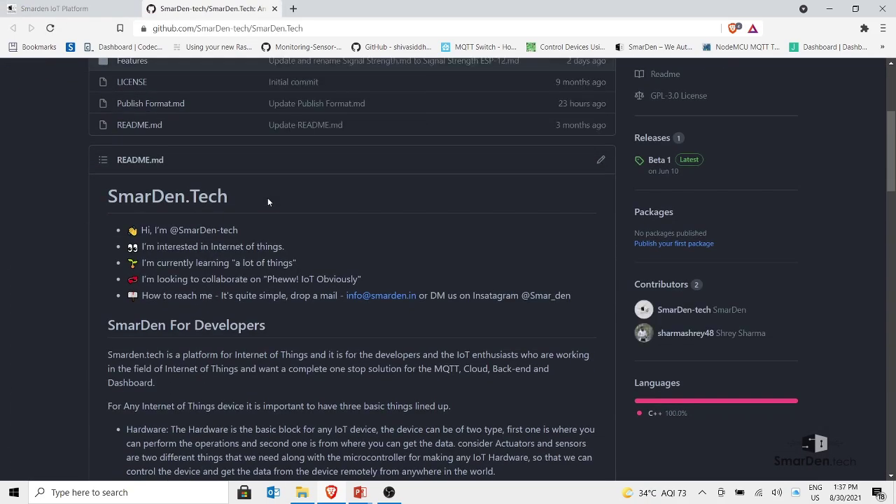
scroll(268, 203, "down", 2)
scroll(267, 202, "down", 20)
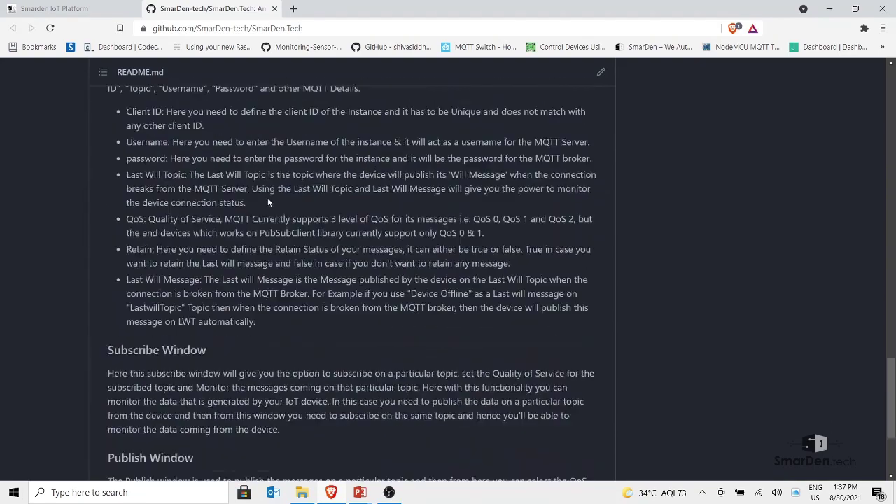
scroll(267, 201, "up", 20)
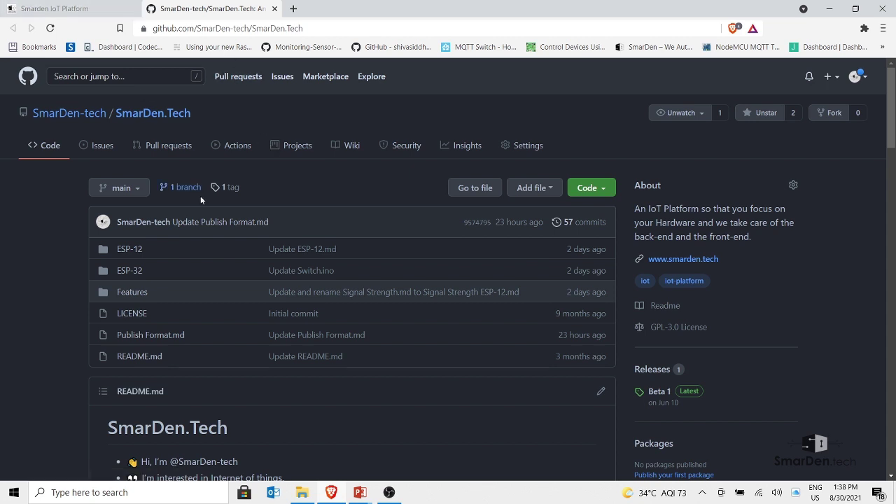
left_click(51, 6)
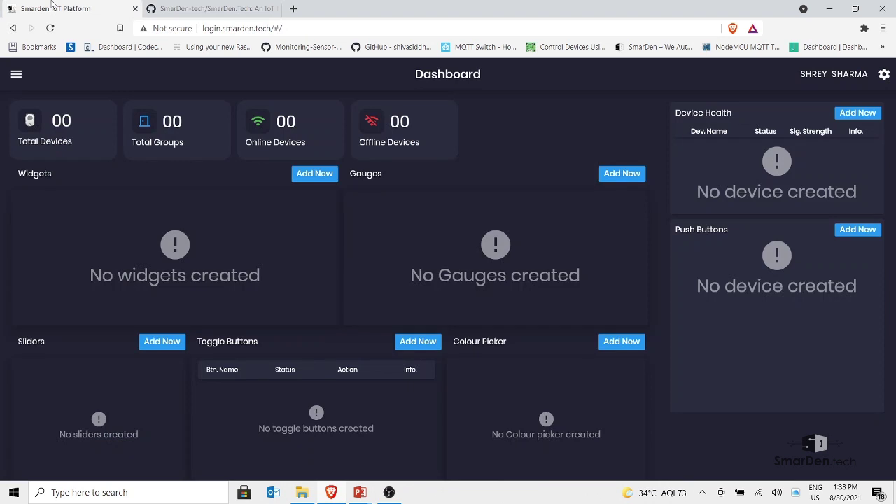
Go to the Instance page and highlight the subscribing topic smardentechresponse
left_click(16, 75)
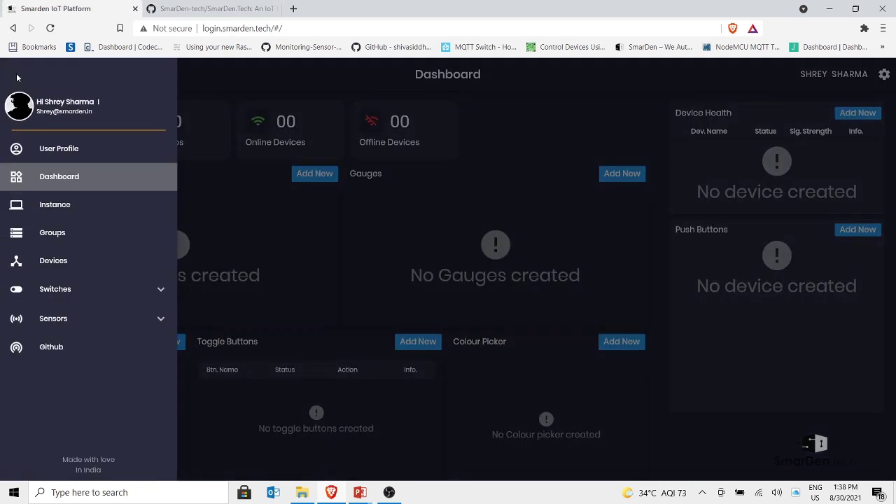
left_click(89, 208)
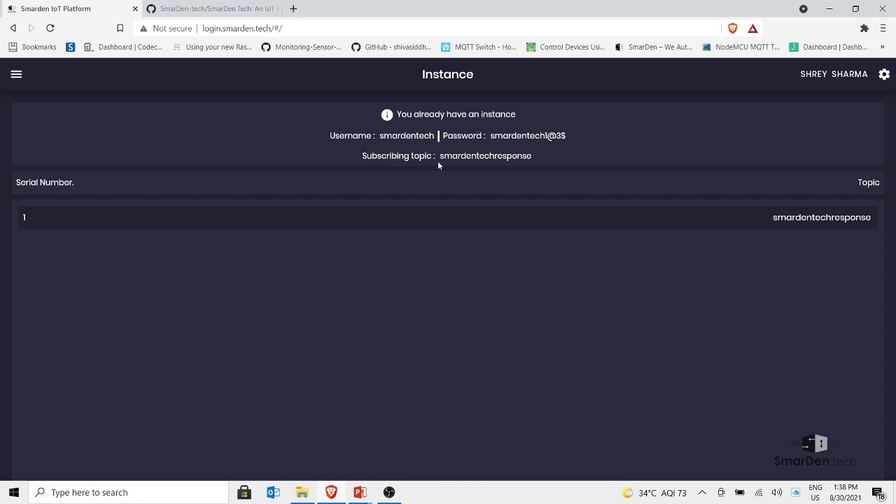
left_click_drag(440, 157, 537, 158)
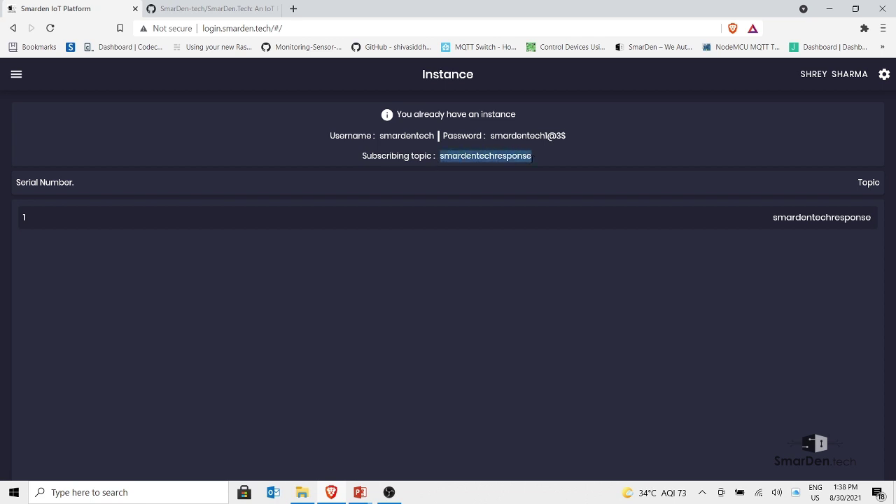
left_click_drag(477, 156, 415, 143)
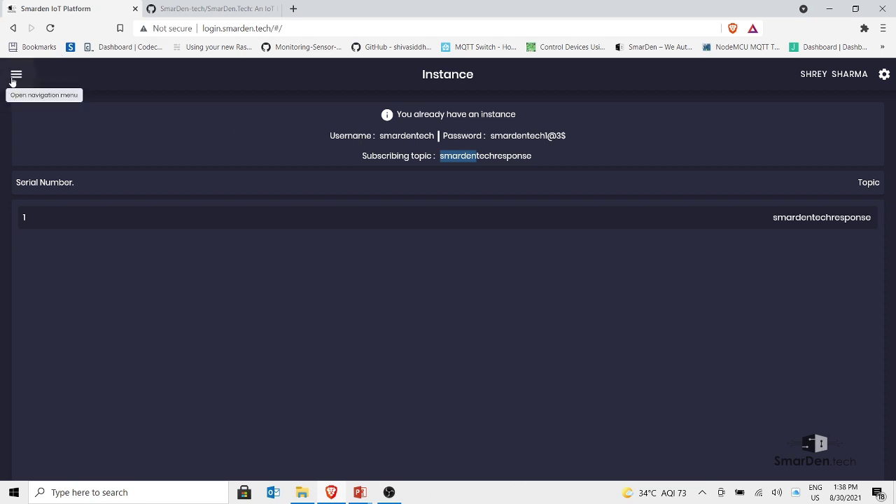
Go to the Groups page, which shows no groups yet, before switching toward the slide show
left_click(14, 76)
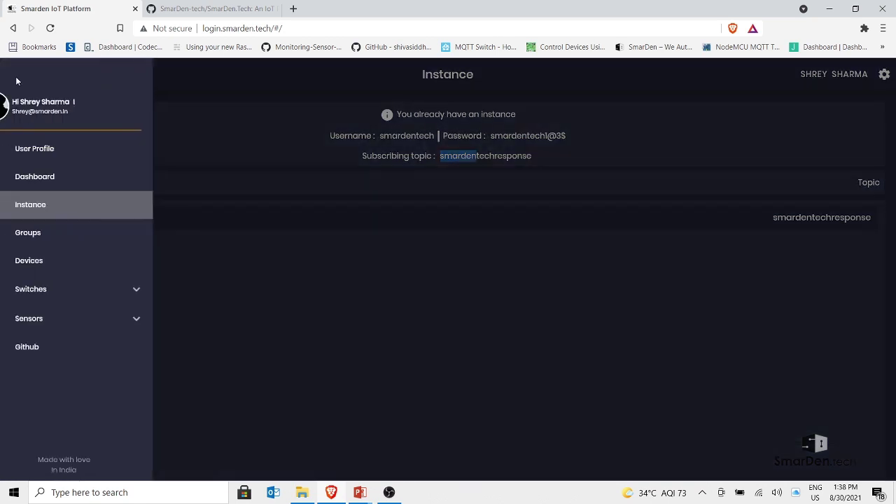
left_click(78, 240)
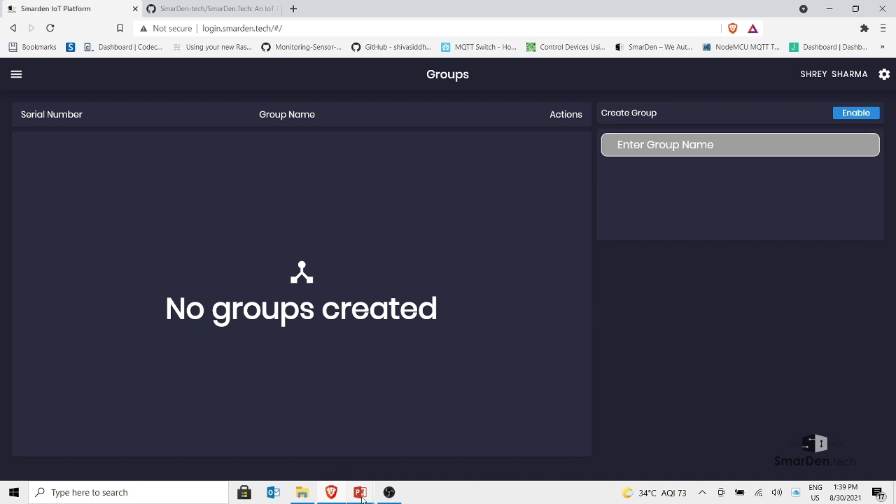
key("alt+Tab")
Advance the slide show to 'Hierarchy for using the platform', then switch away from PowerPoint
key("alt+Tab")
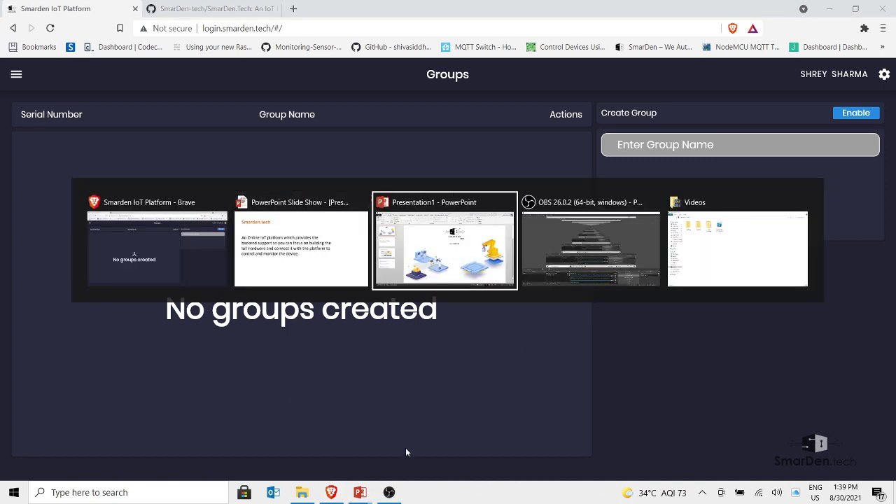
key("Page_Down")
key("alt+Tab")
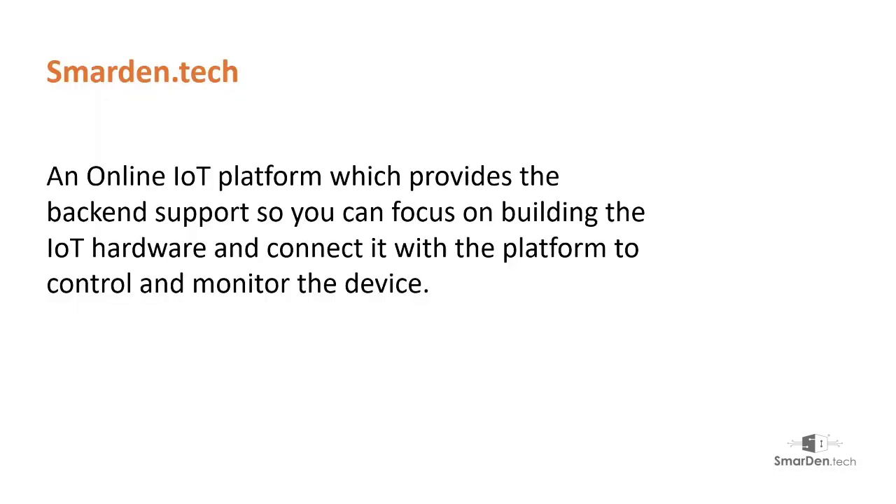
key("Page_Down")
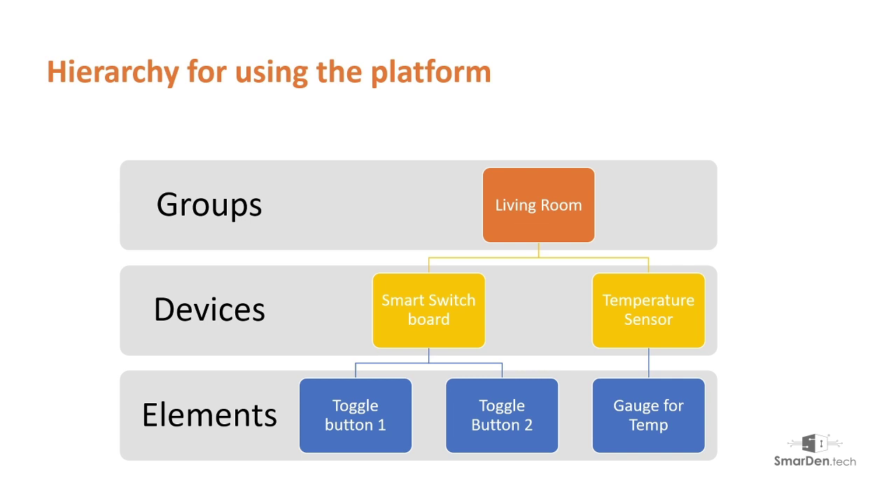
key("alt+Tab")
key("alt+Tab")
key("alt+Tab")
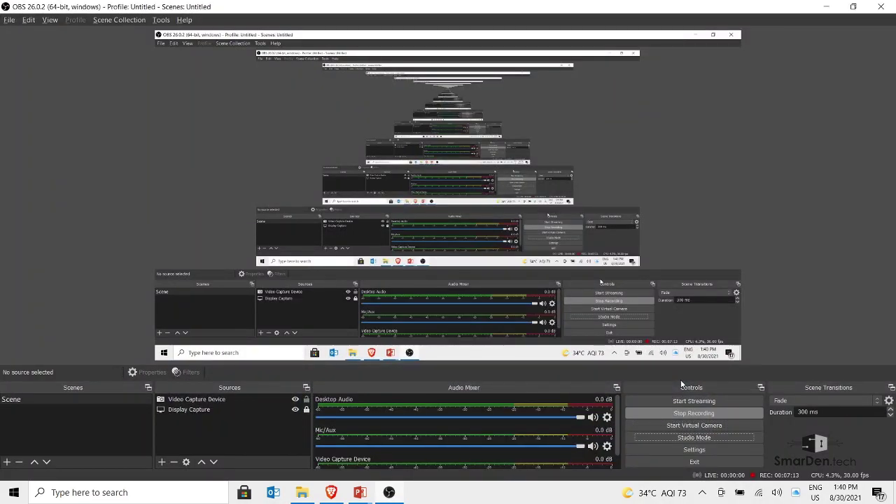
key("alt+Tab")
key("alt+Tab")
key("alt+Tab")
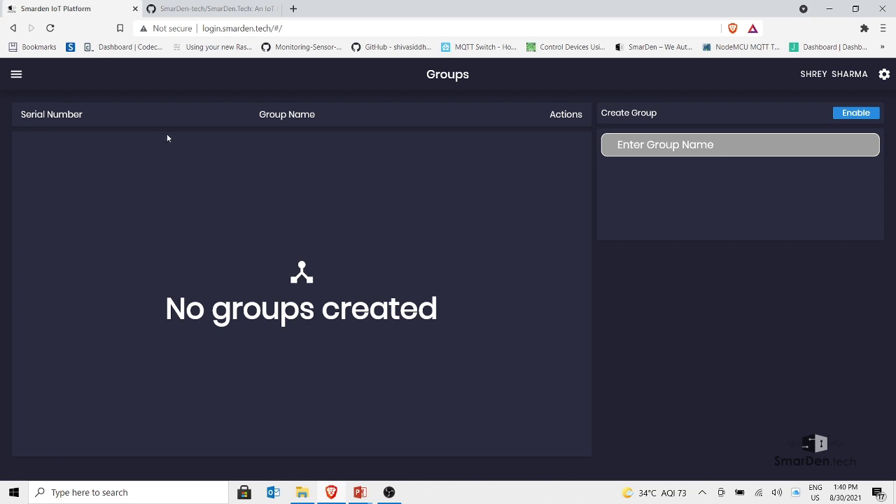
Enable the Create Group form and submit a group named 'Living Room'
left_click(844, 118)
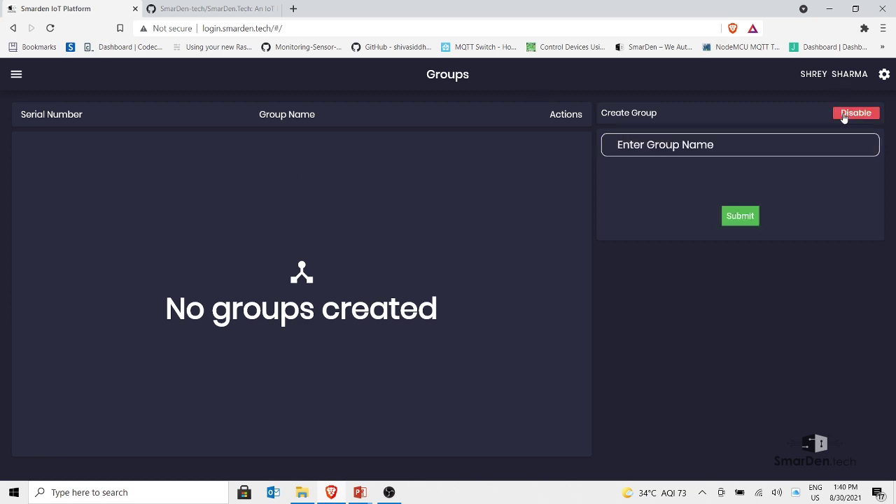
type("Living Room")
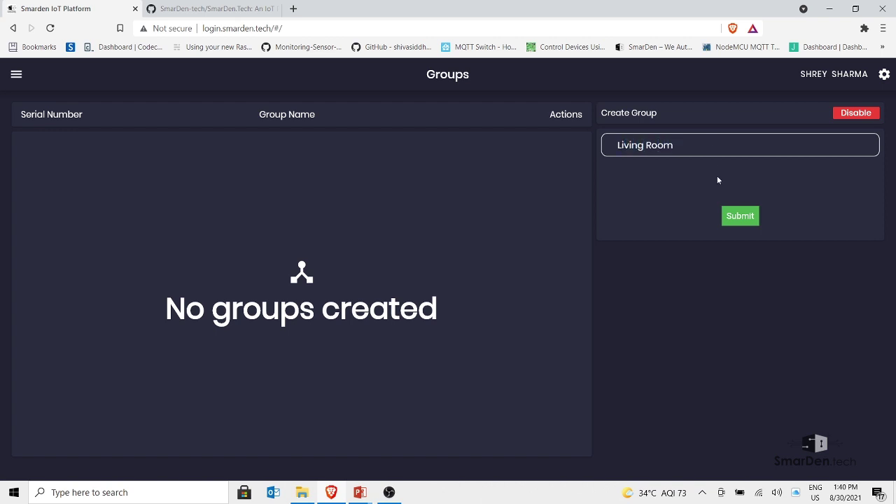
left_click(733, 218)
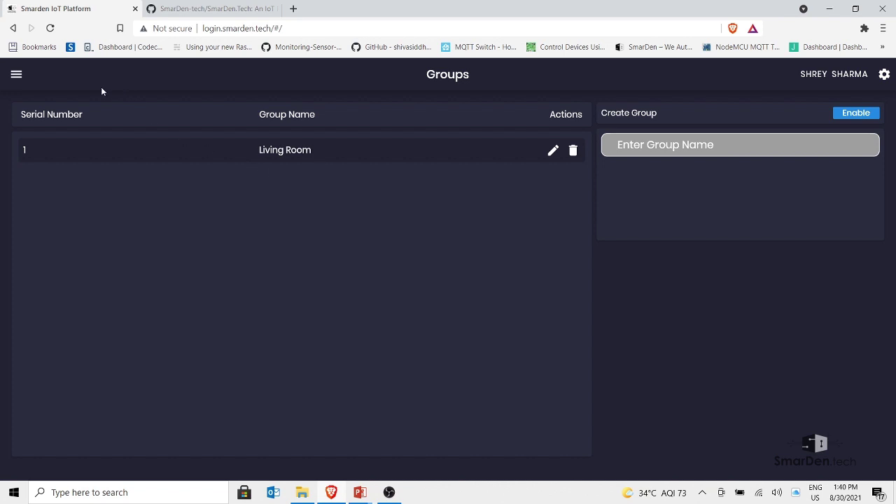
left_click(19, 76)
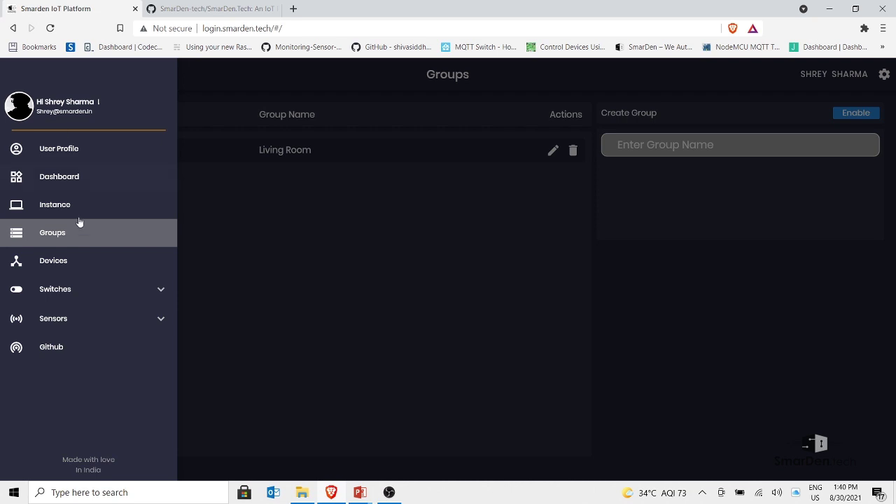
On the Devices page, enable the new-device form and select Living Room as its group
left_click(80, 260)
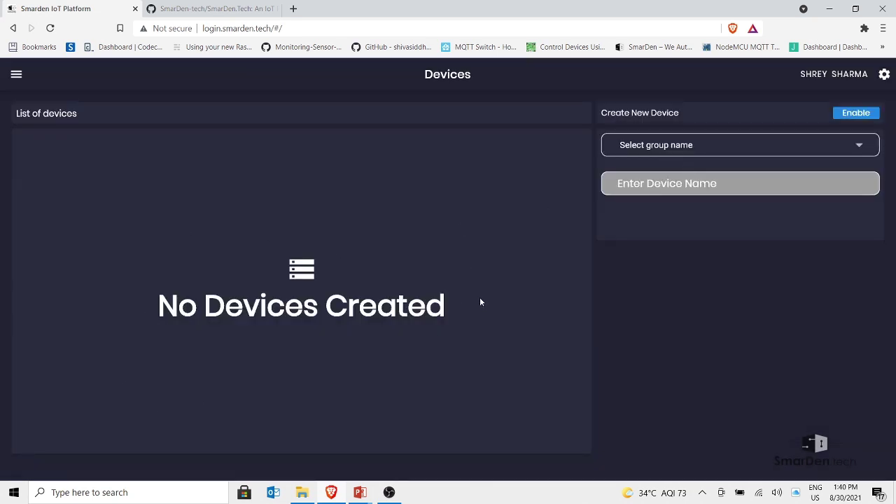
left_click(853, 114)
left_click(688, 145)
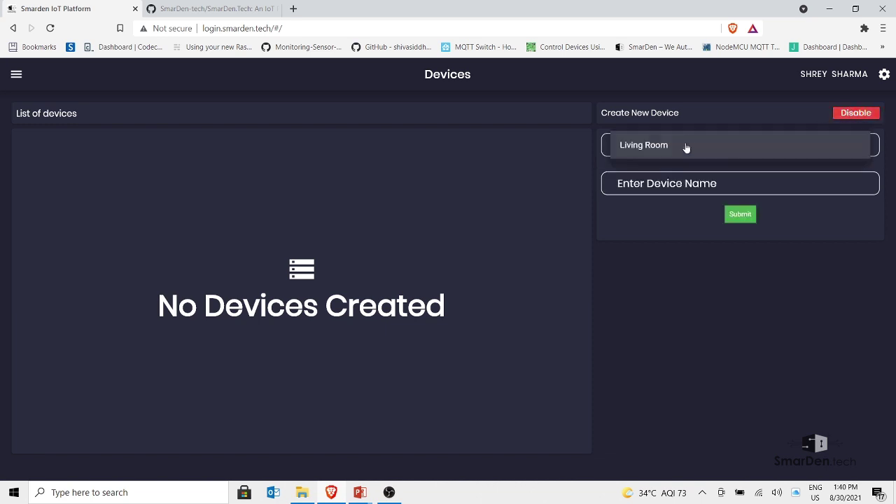
left_click(650, 152)
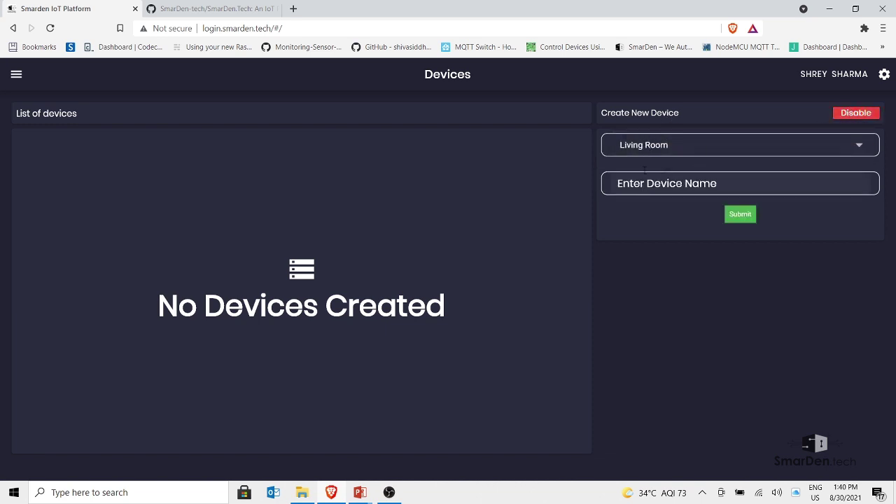
left_click(680, 153)
left_click(656, 153)
Name the device 'Smart Switch board' and submit it
left_click(643, 188)
key("alt+Tab")
key("Tab")
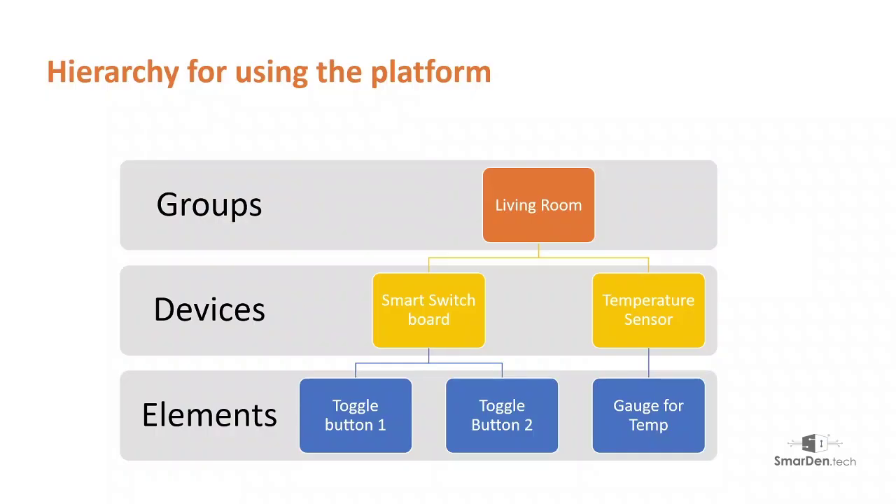
key("alt+Tab")
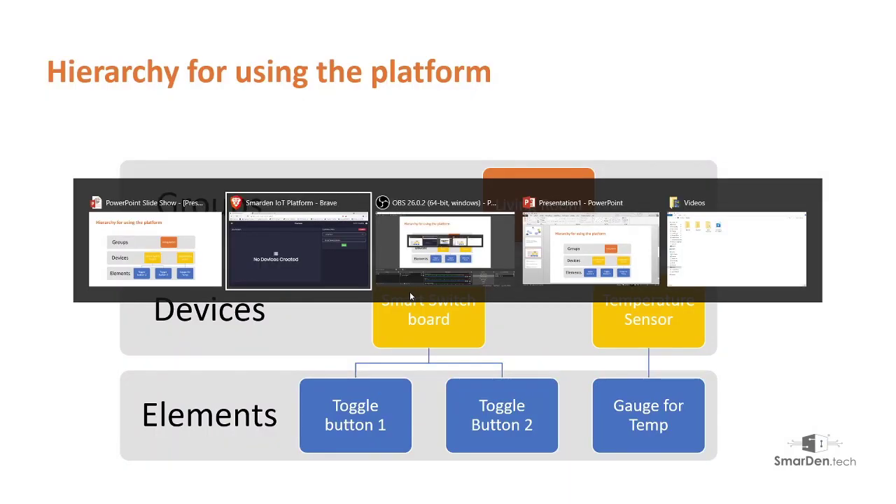
type("Smart")
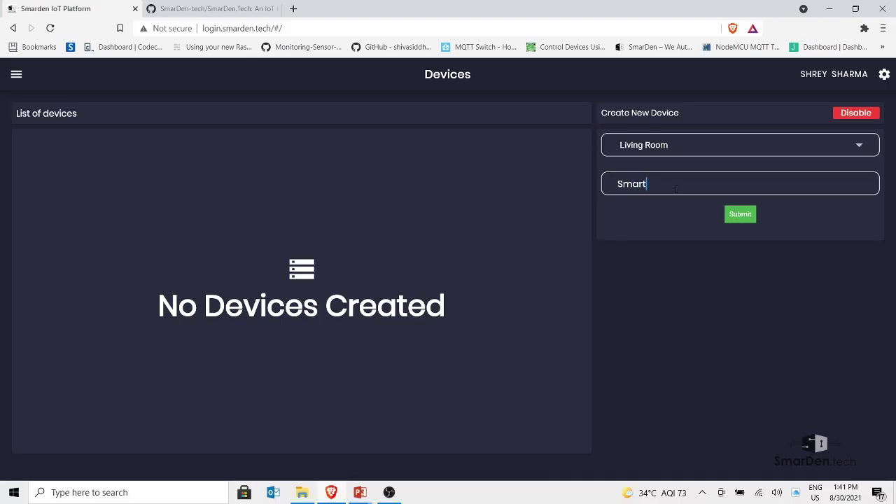
type(" Switch board")
left_click(740, 214)
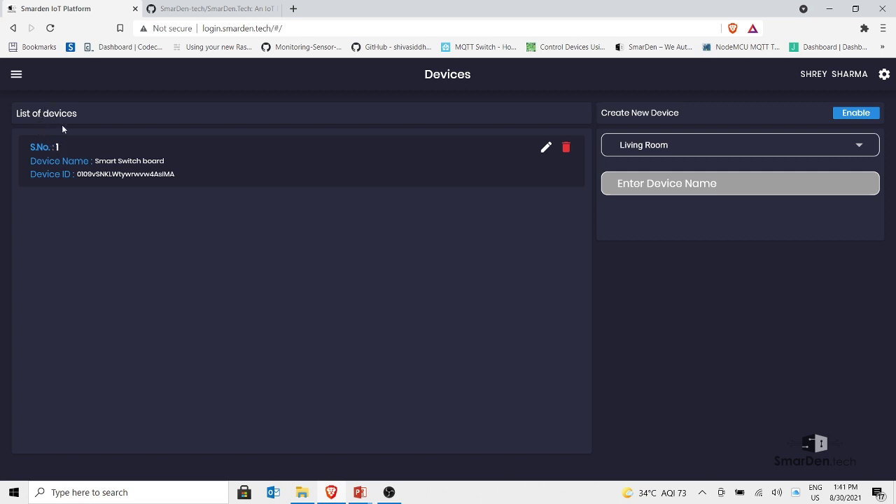
Highlight the Smart Switch board entry, then enable the device form for a second device
left_click_drag(96, 161, 171, 173)
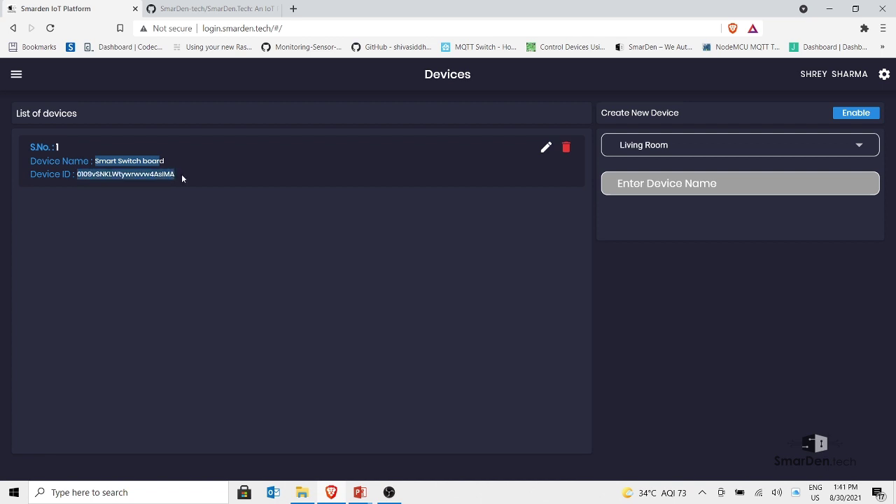
left_click(154, 161)
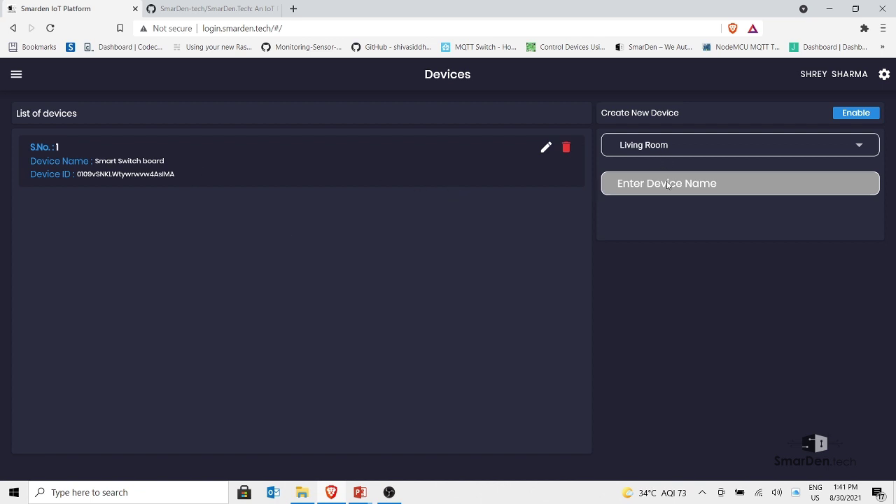
left_click(855, 115)
key("alt+Tab")
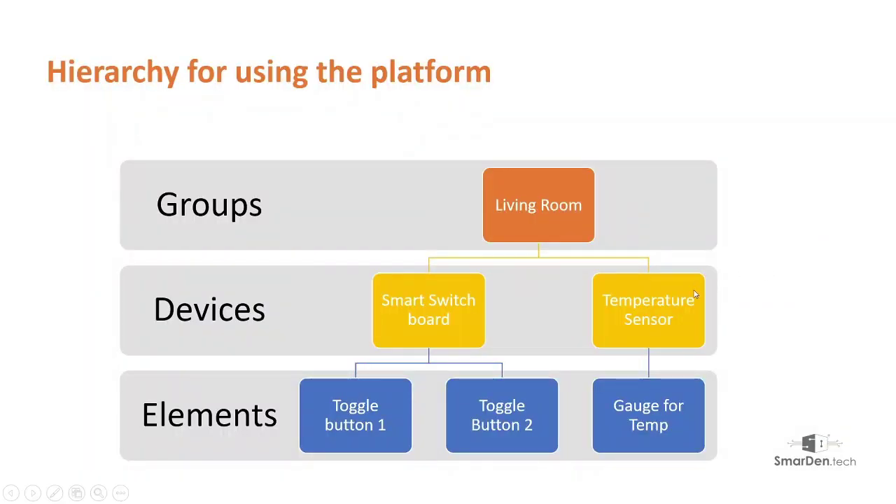
key("alt+Tab")
Submit a device named 'Temperature Sensor' as device 2 and highlight its name
left_click(669, 183)
type("Temp")
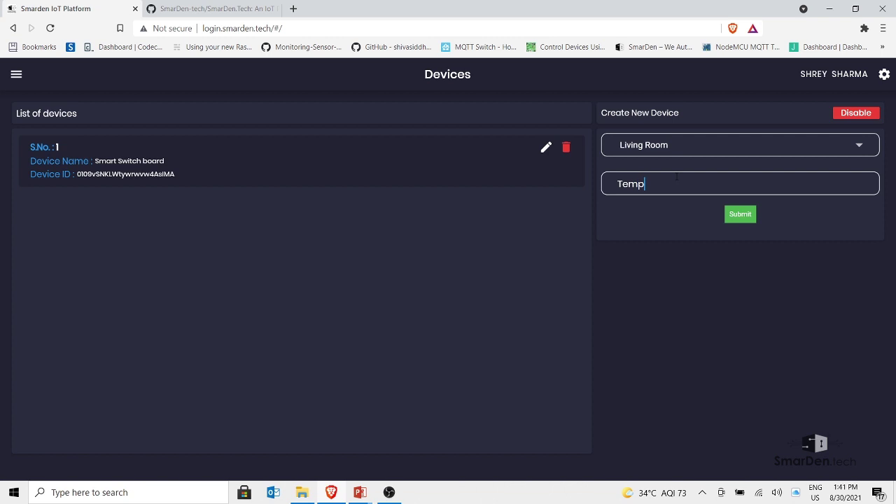
type("erature Sensor")
left_click(753, 217)
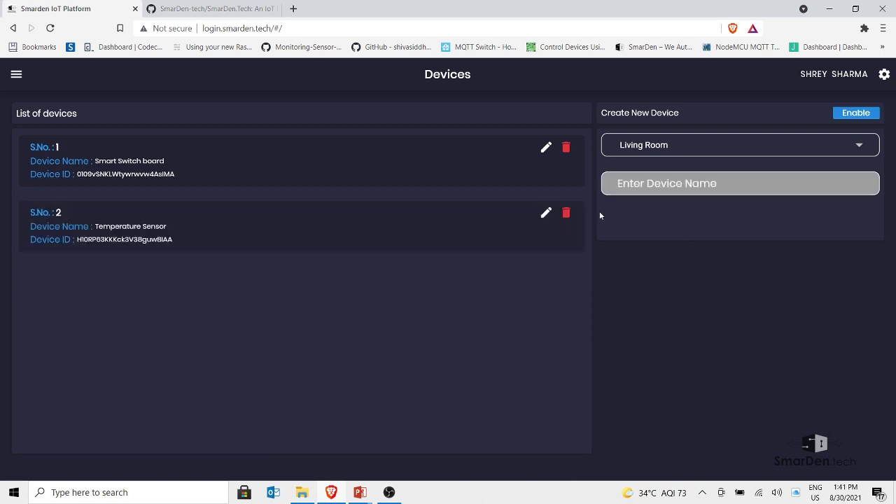
left_click_drag(95, 226, 173, 244)
Expand Switches in the navigation menu to list Push Button, Toggle Button, Sliders and Colour Picker
double_click(163, 240)
left_click(223, 243)
left_click(17, 74)
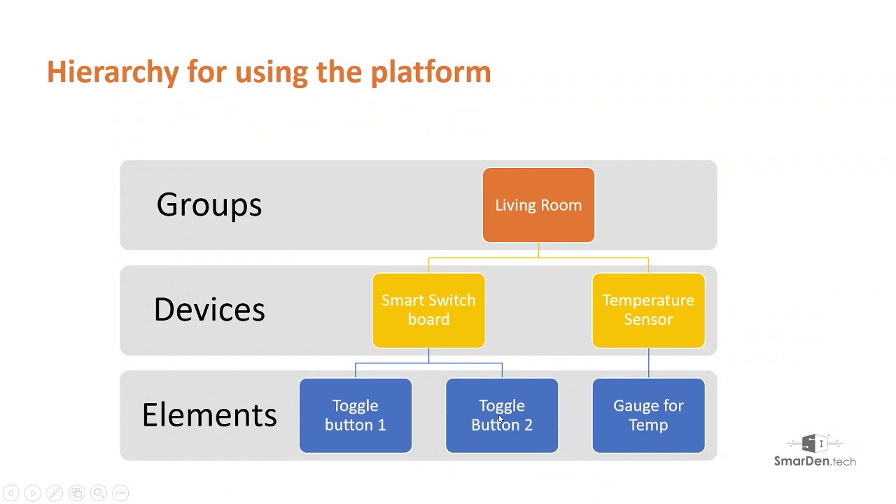
key("alt+Tab")
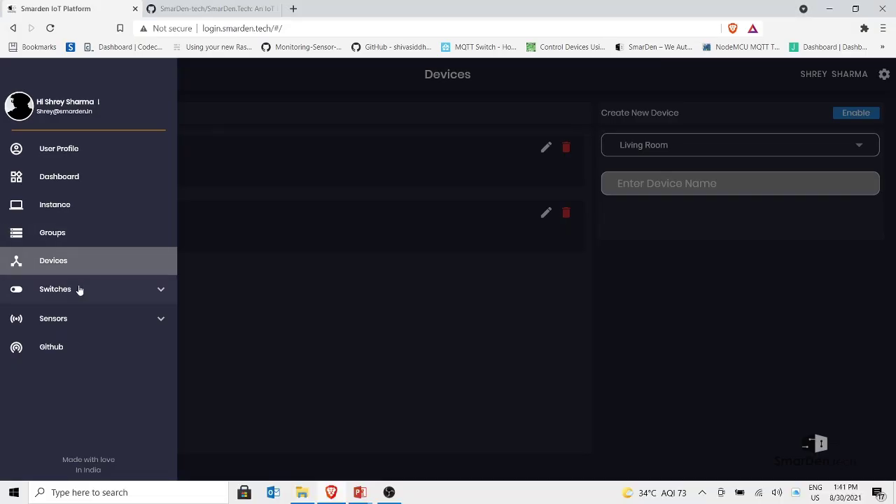
left_click(521, 202)
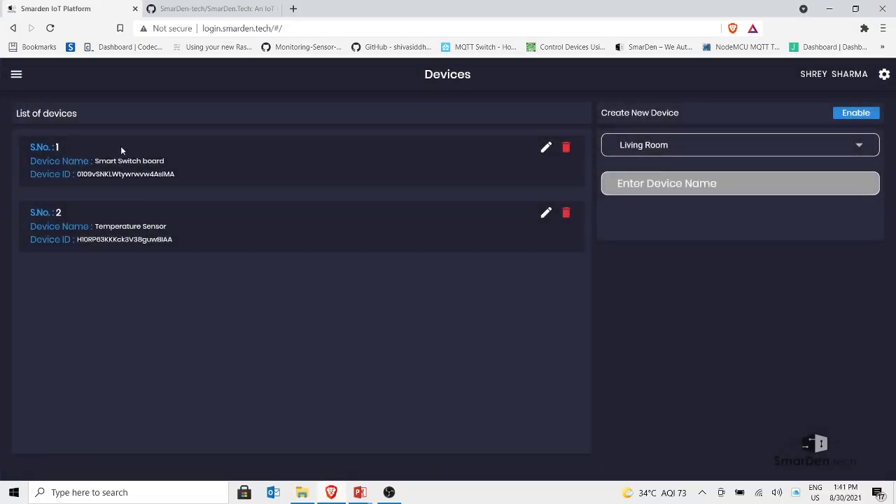
left_click(17, 73)
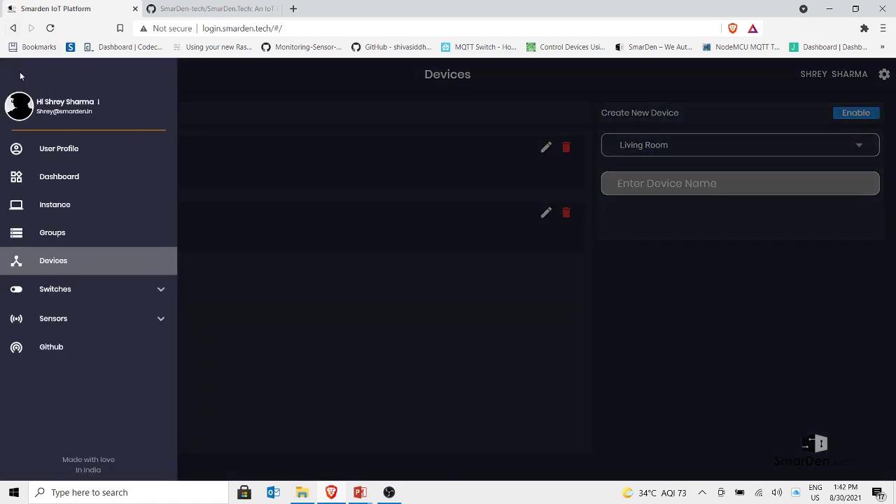
left_click(61, 291)
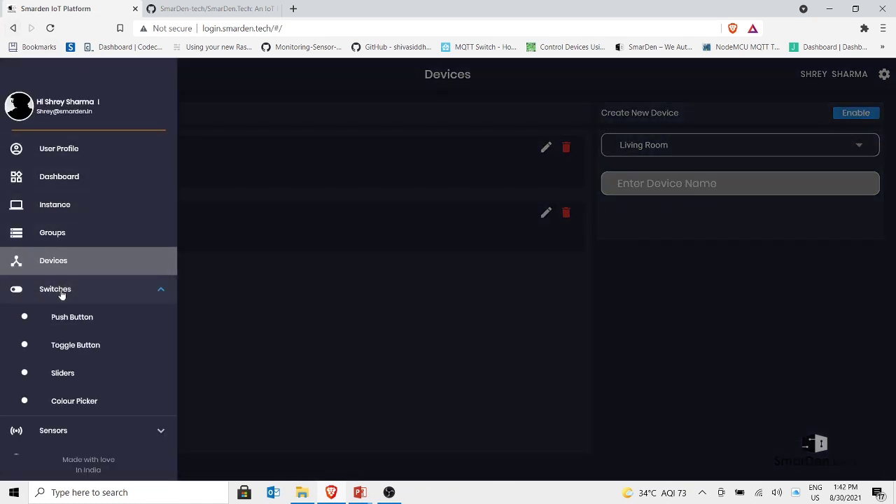
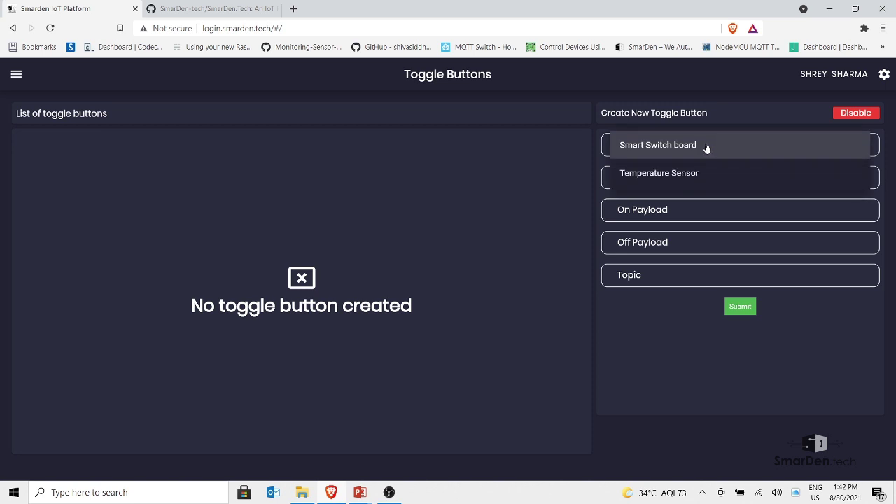
Create a Bulb toggle on the Smart Switch board with payloads bulbon/bulboff and topic switchboard
left_click(646, 149)
left_click(644, 177)
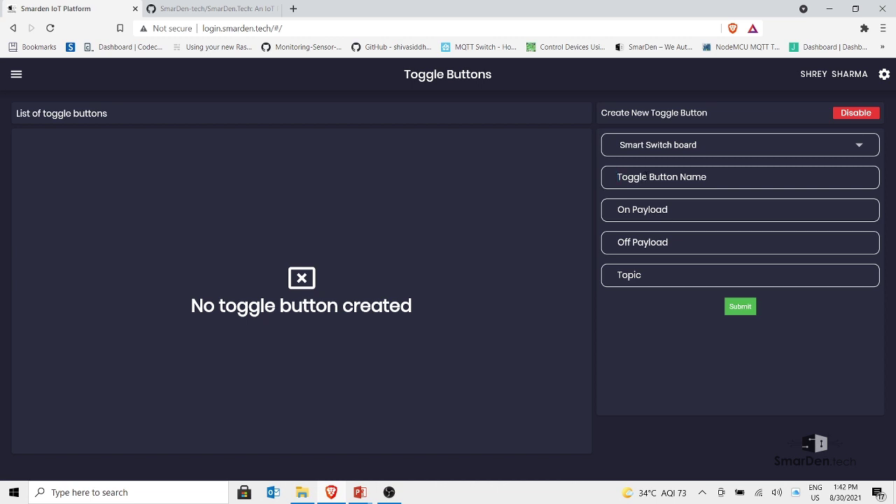
type("Bulb")
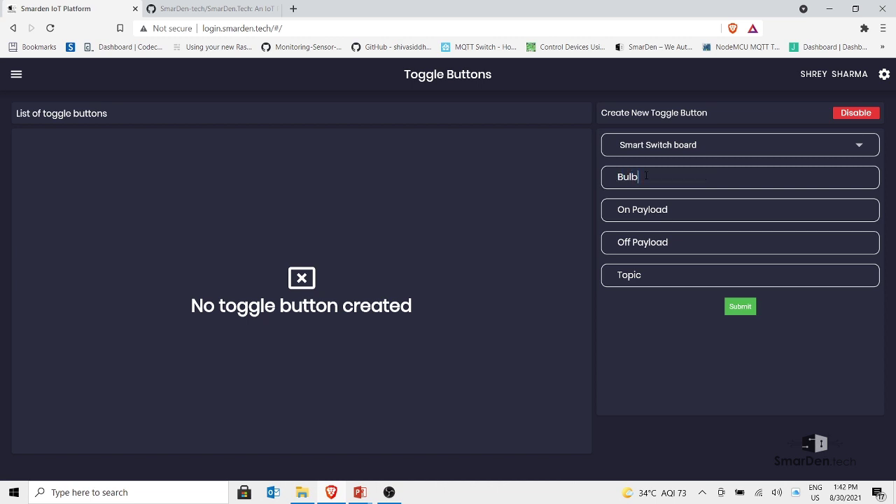
key("Tab")
type("bulbon")
left_click_drag(661, 210, 618, 209)
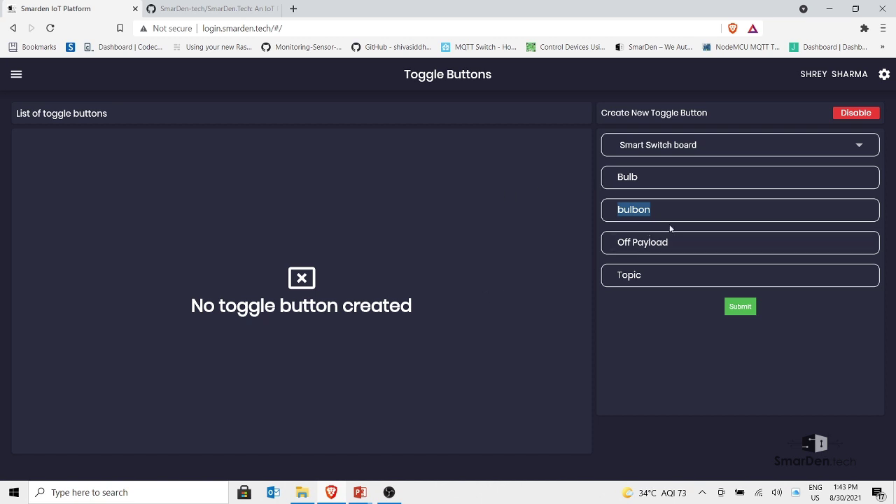
left_click(654, 248)
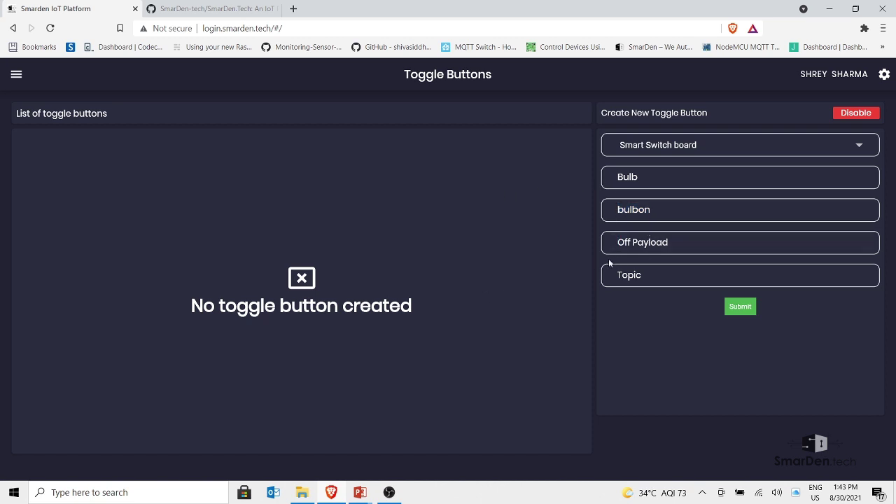
type("bulboff")
left_click(649, 275)
left_click(649, 274)
type("s")
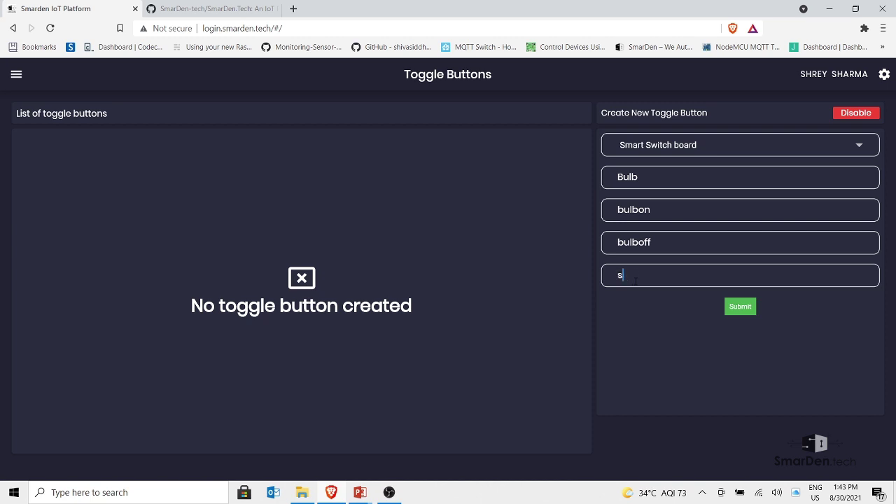
type("witchboard")
left_click(731, 307)
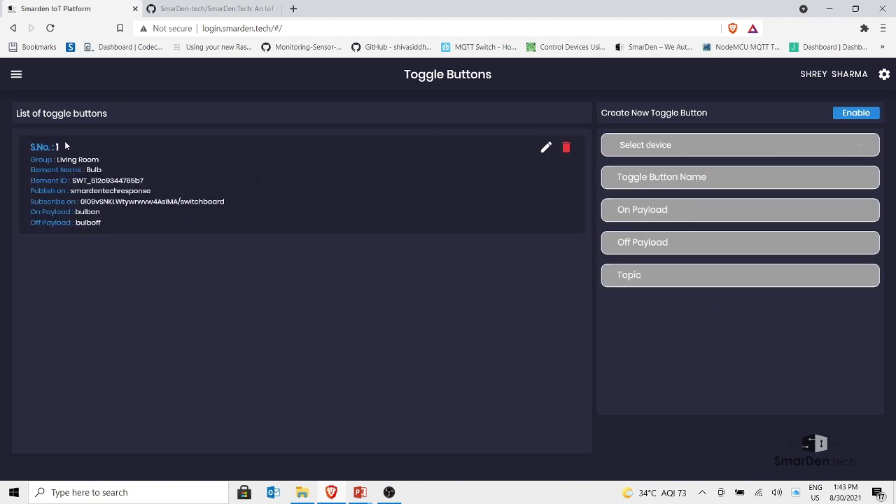
left_click_drag(56, 160, 149, 179)
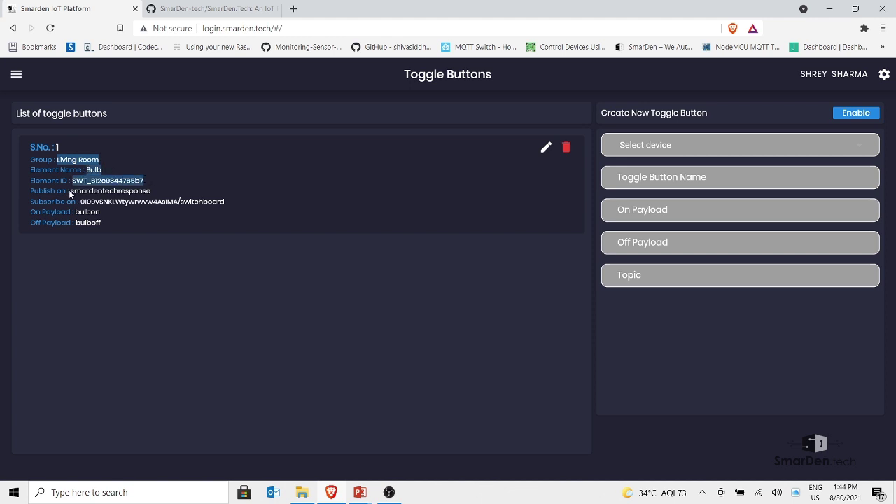
left_click_drag(81, 201, 200, 201)
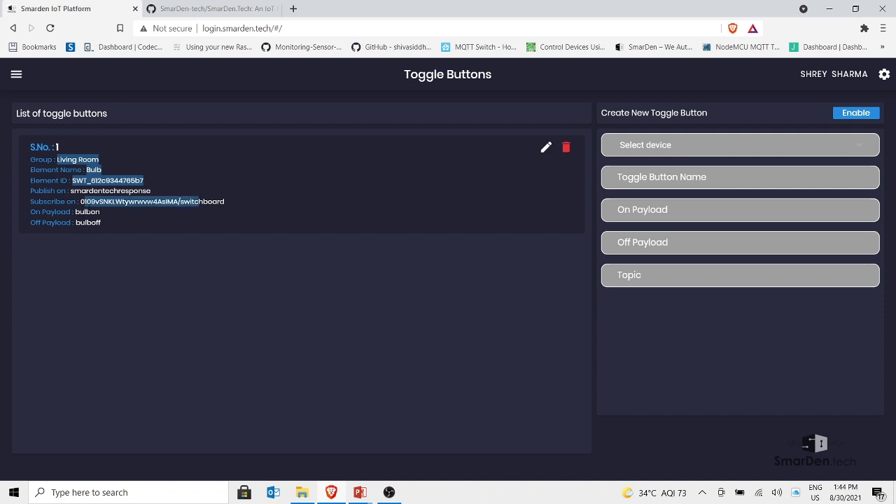
left_click_drag(200, 201, 225, 202)
left_click(110, 202)
left_click(112, 180)
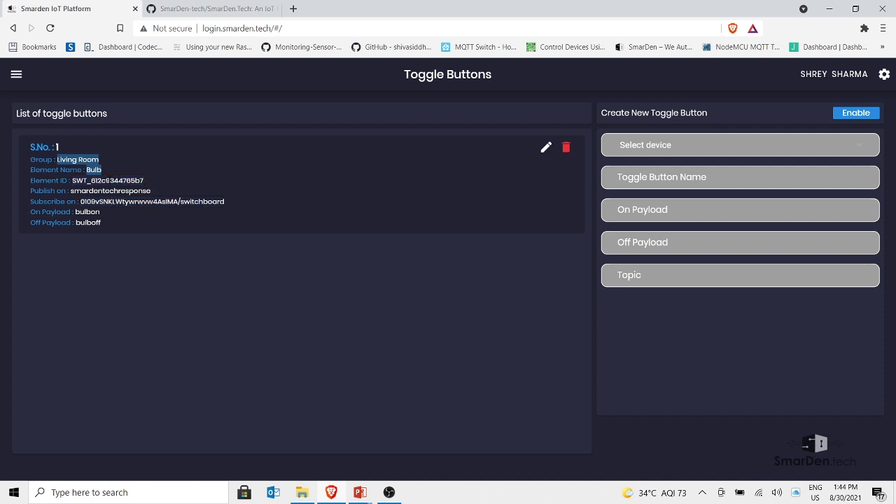
left_click(84, 160)
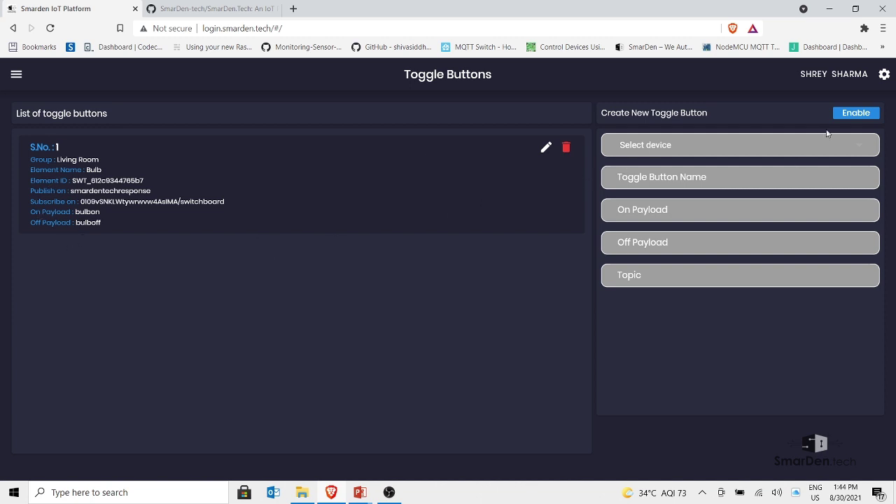
Start a new Smart Switch board toggle named LED with on/off payloads ledon and ledoff
left_click(853, 114)
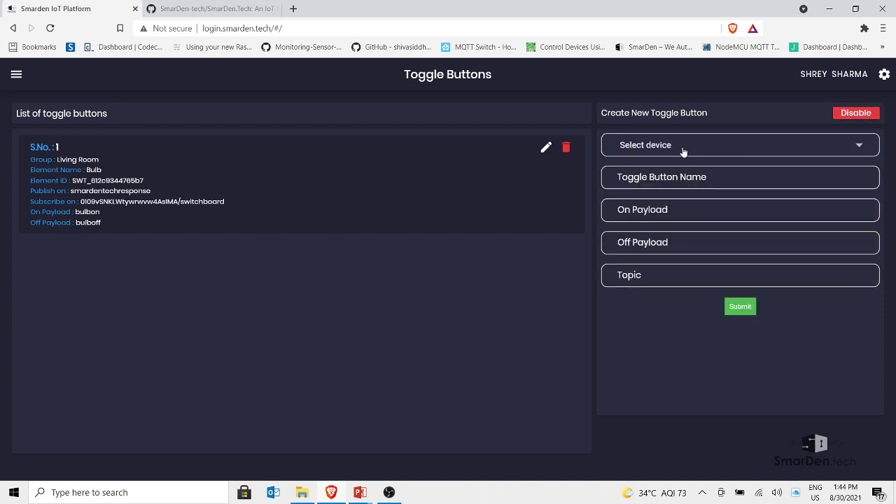
left_click(682, 148)
left_click(658, 152)
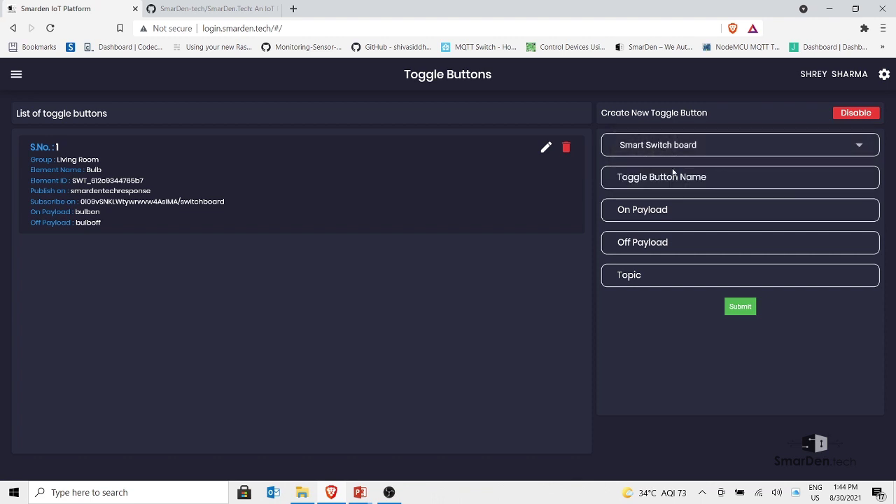
left_click(652, 177)
type("LED")
key("Tab")
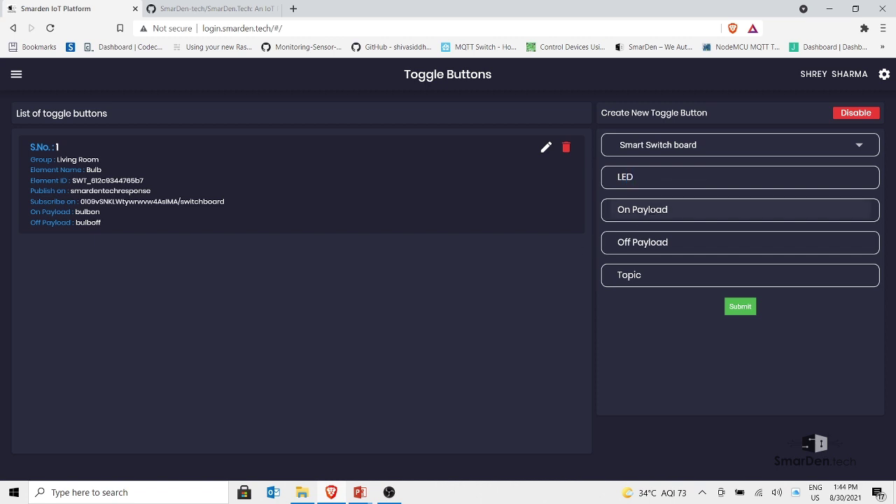
type("ledon")
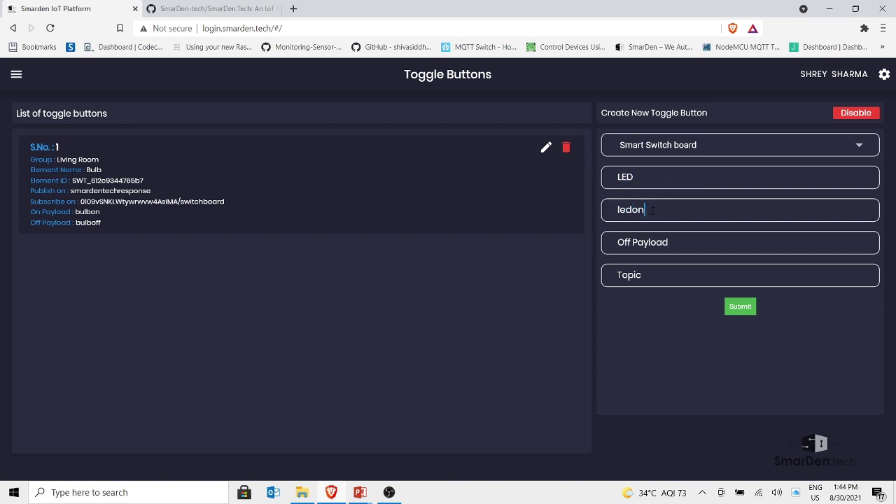
key("Tab")
type("lodoff")
Paste switchboard as the LED topic, submit it, then switch to the hierarchy slideshow
left_click(645, 276)
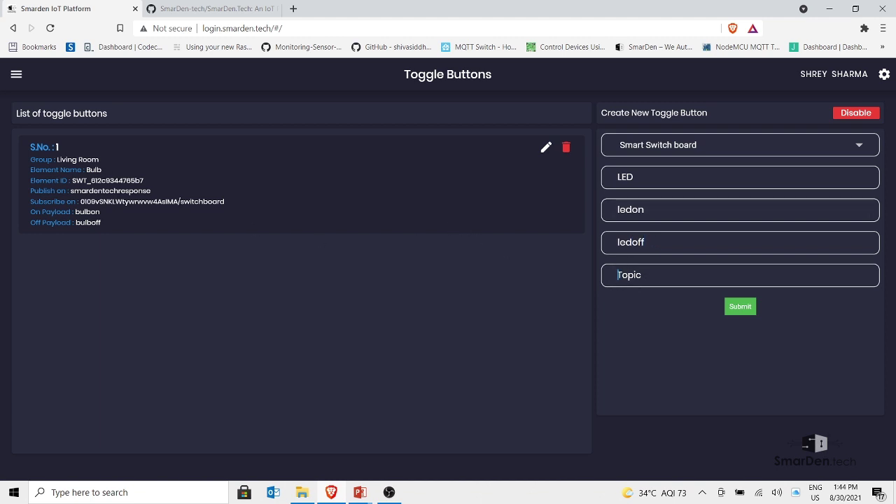
left_click_drag(180, 202, 226, 201)
key("ctrl+c")
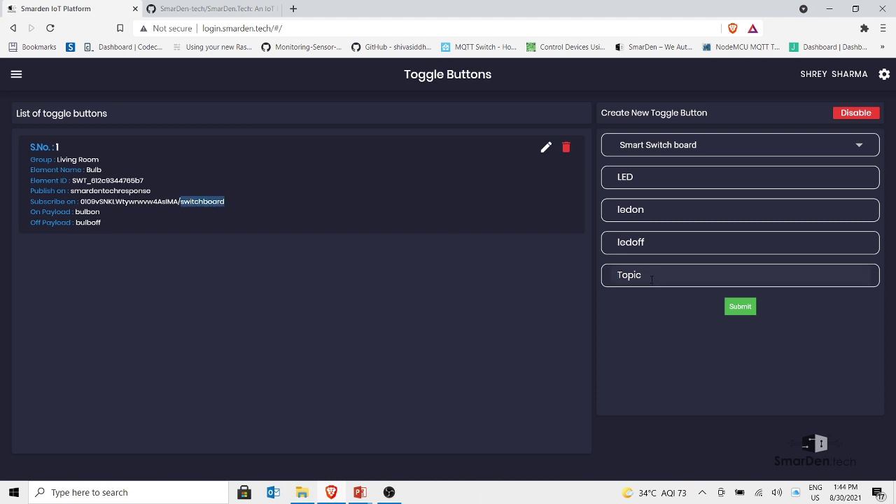
left_click(652, 280)
key("ctrl+v")
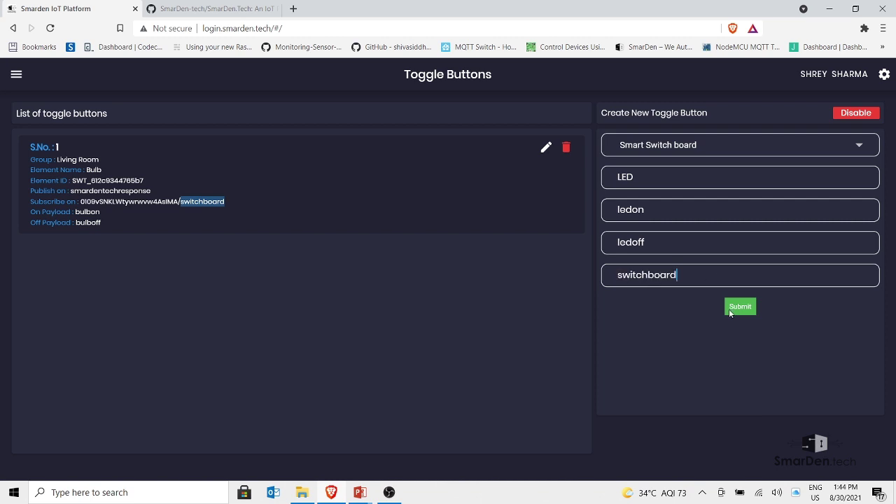
left_click(738, 306)
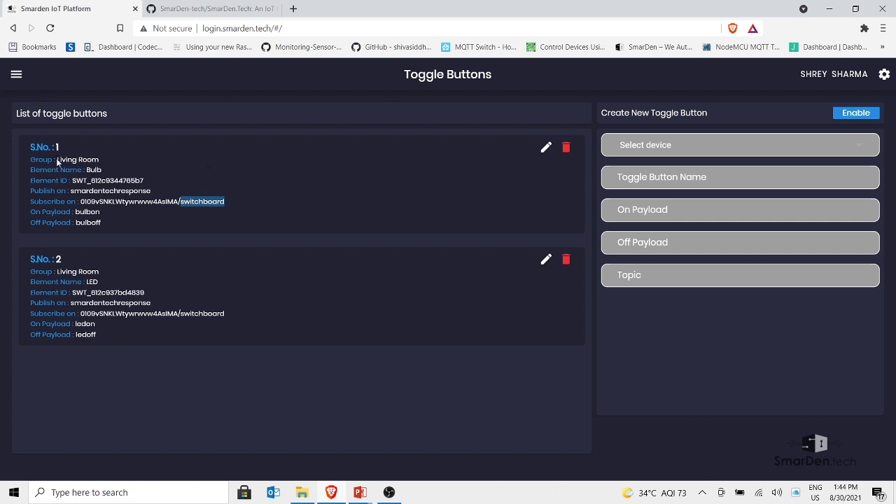
left_click(16, 76)
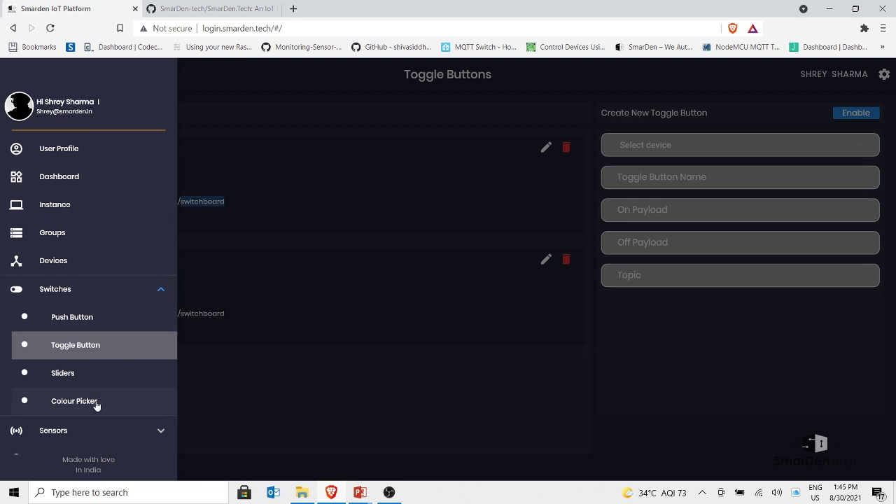
key("alt+Tab")
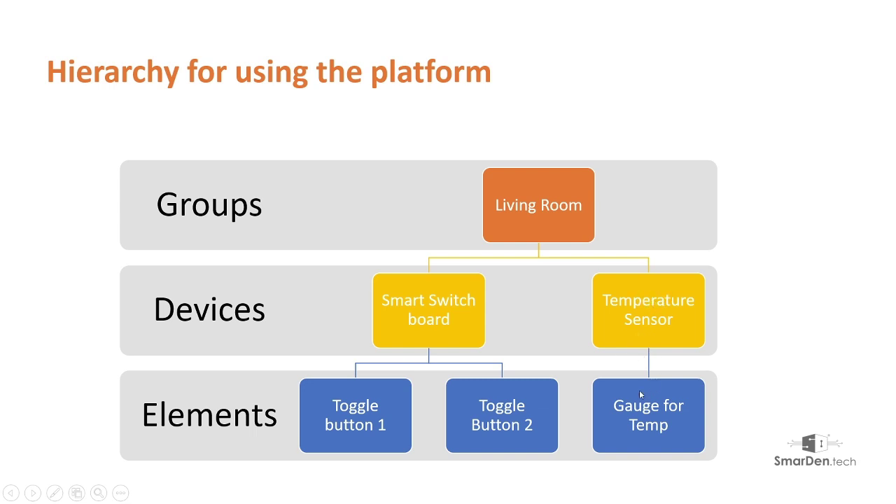
Return to the platform and go to the Sensors > Widgets page
key("alt+Tab")
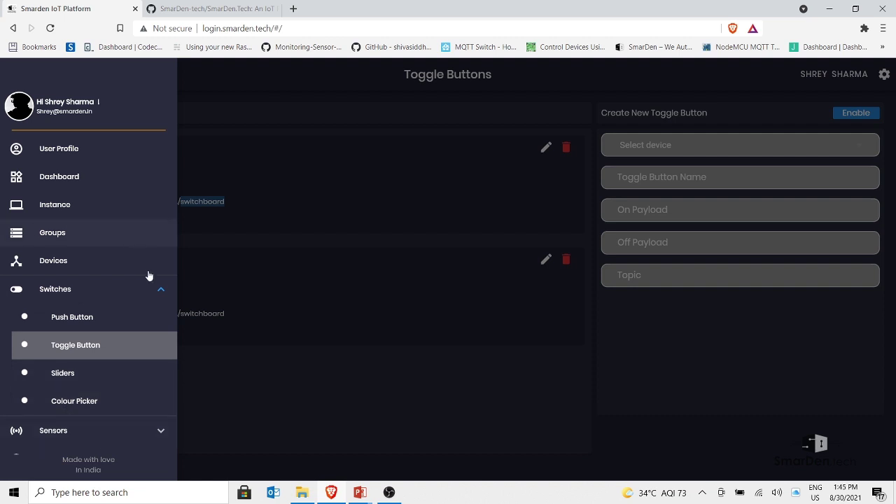
left_click(161, 289)
left_click(151, 316)
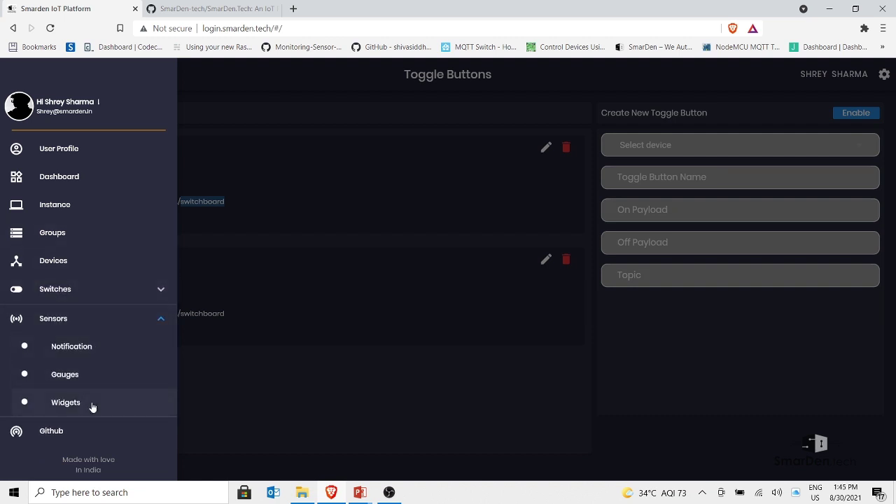
left_click(49, 407)
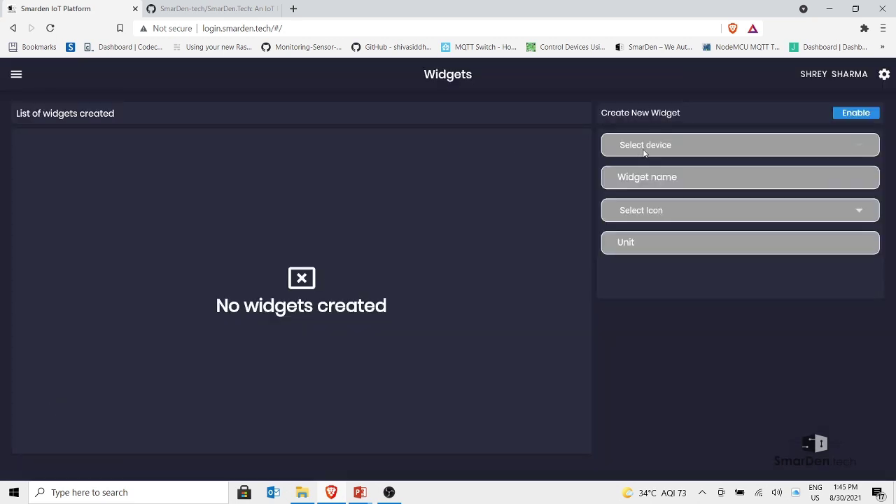
Create a Temp widget for the Temperature Sensor with a thermometer icon and unit C
left_click(868, 115)
left_click(842, 148)
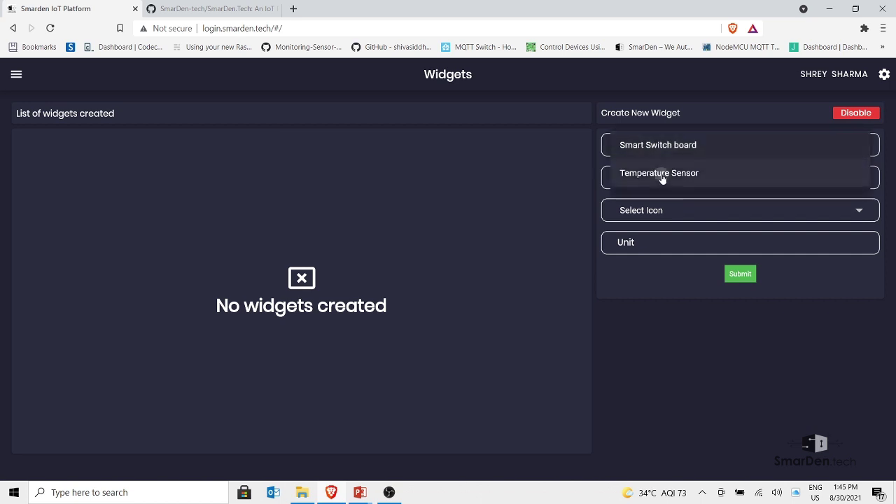
left_click(662, 177)
left_click(646, 177)
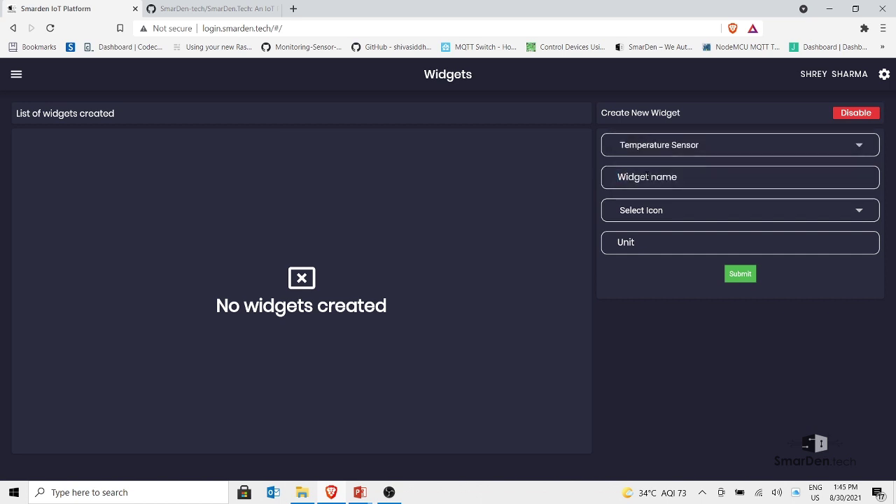
type("T")
key("BackSpace")
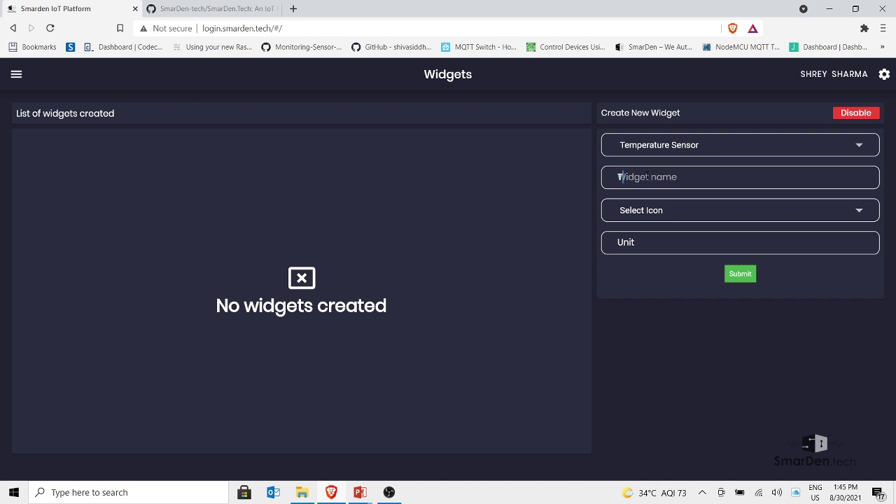
type("Temp")
left_click(648, 217)
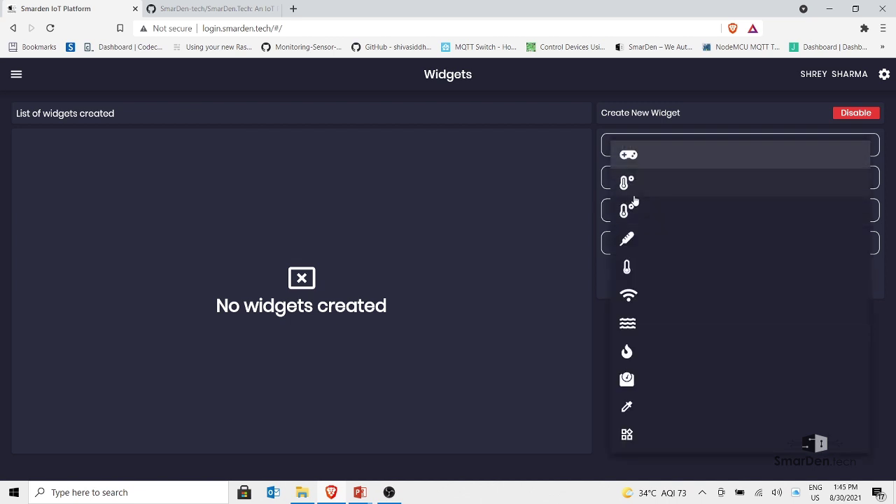
left_click(636, 189)
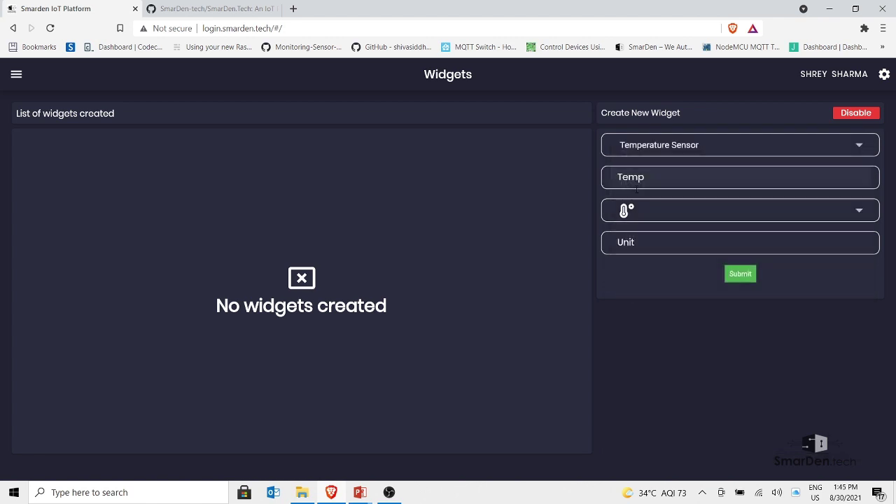
left_click(644, 242)
type("C")
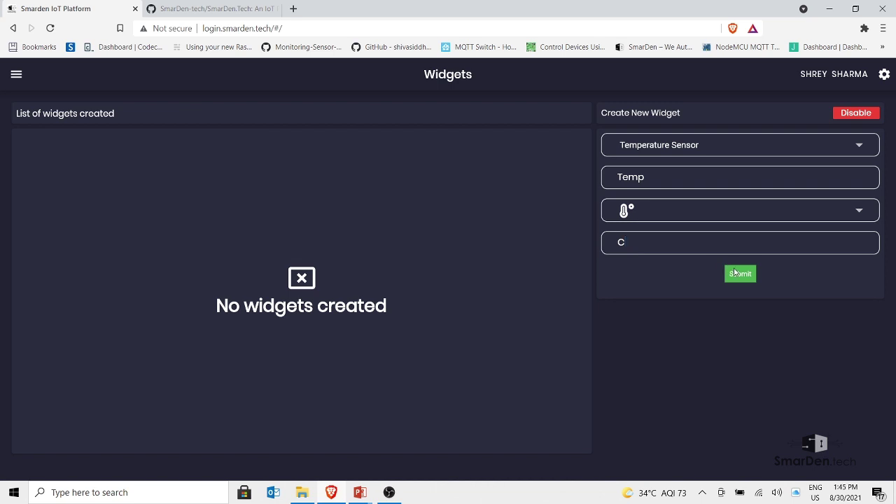
left_click(733, 273)
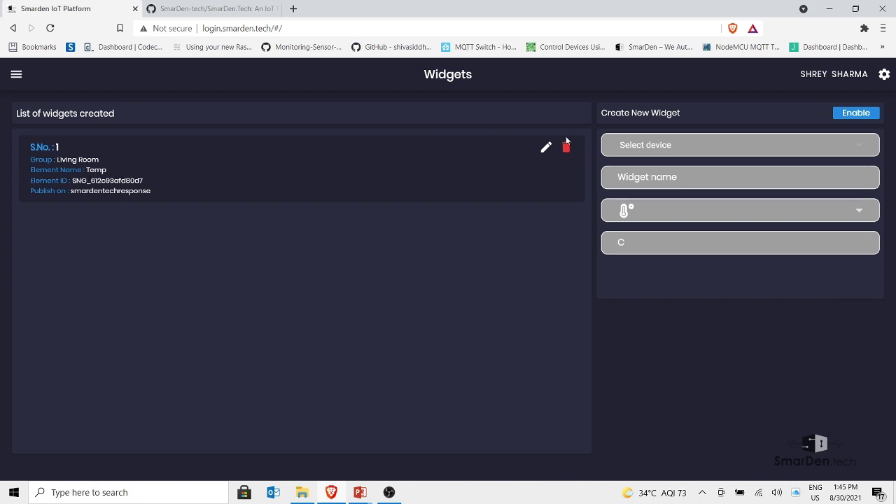
On the Gauges page, start a new gauge for the Temperature Sensor
left_click(17, 77)
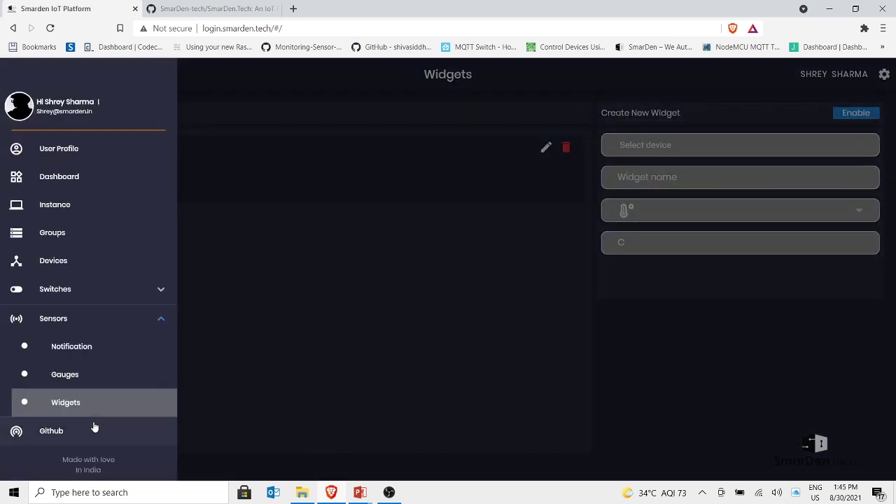
left_click(64, 375)
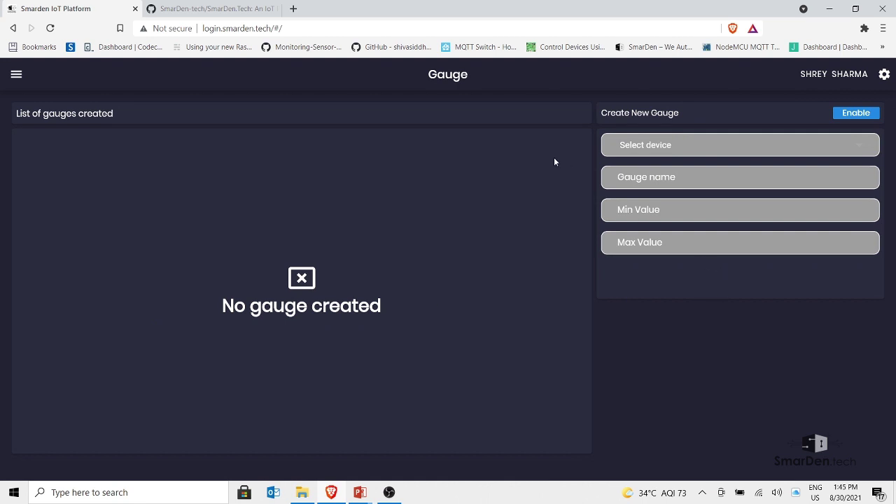
left_click(858, 114)
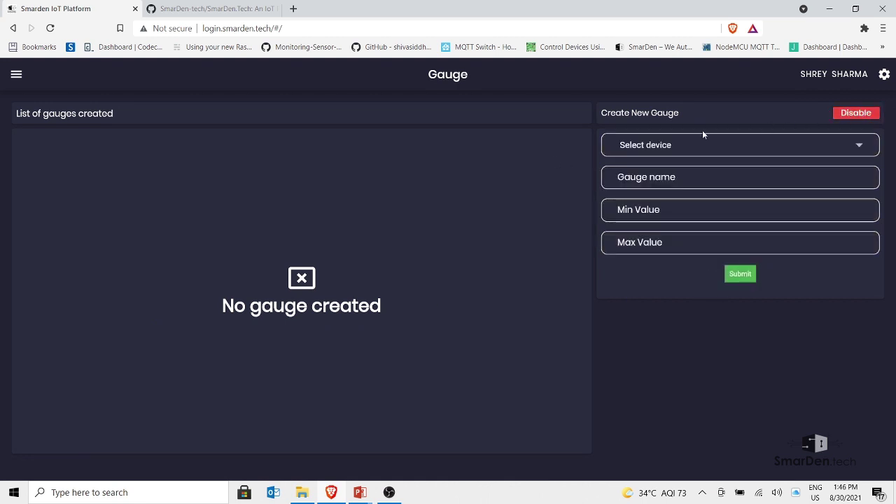
left_click(665, 148)
left_click(665, 174)
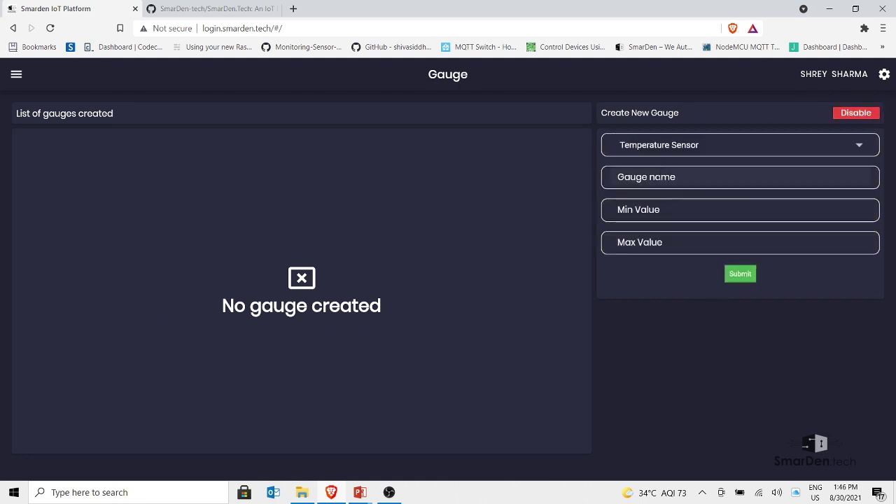
left_click(663, 179)
Name the gauge Humidity with minimum 0 and maximum 100, and submit it
type("Hum")
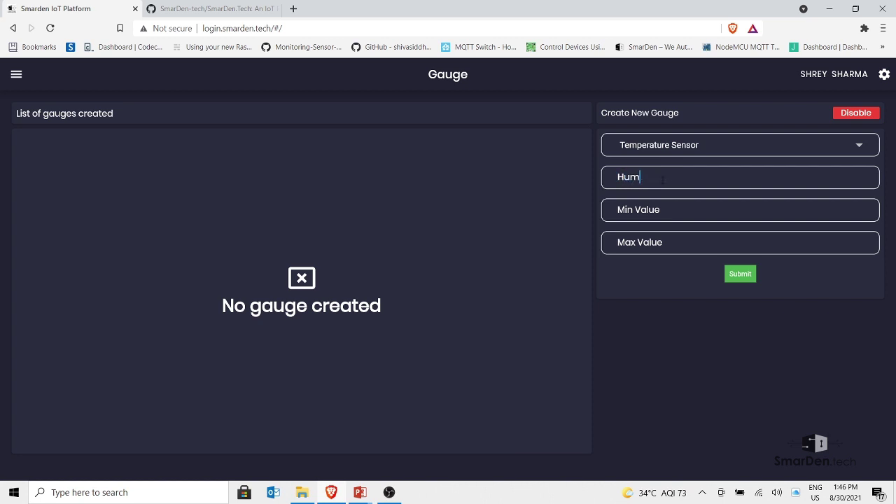
type("id")
type("ity")
key("Tab")
type("0")
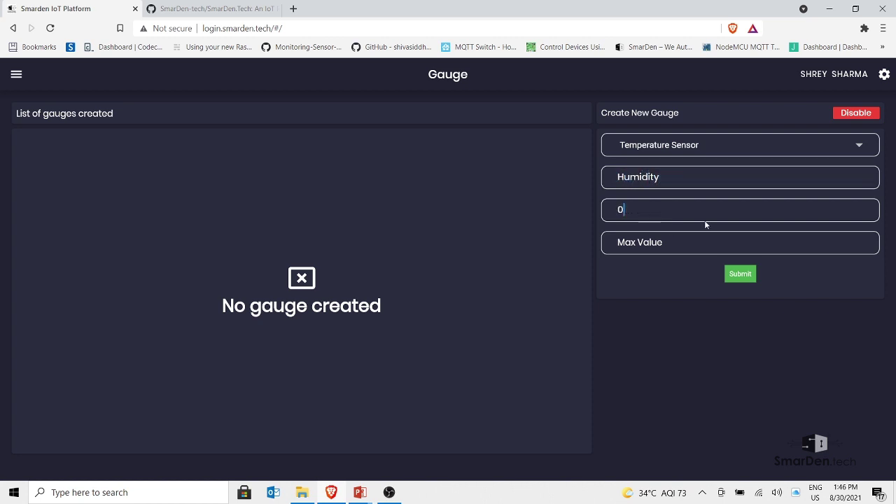
key("Tab")
type("100")
left_click(740, 274)
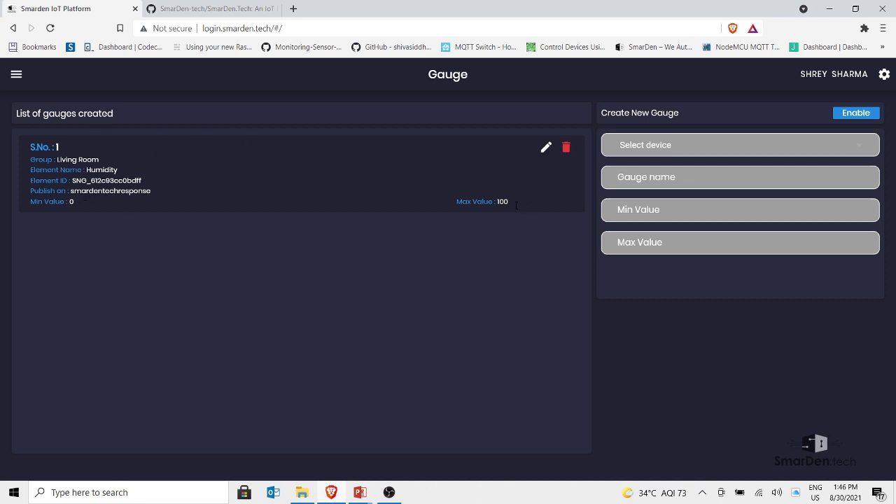
Select the smardentechresponse publish topic text, then go to the Dashboard overview
left_click_drag(74, 191, 125, 190)
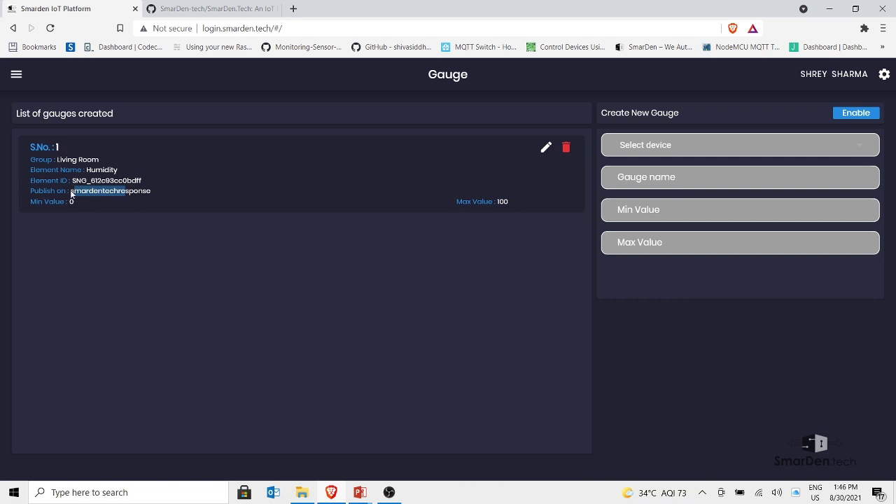
left_click_drag(71, 191, 147, 190)
left_click(17, 75)
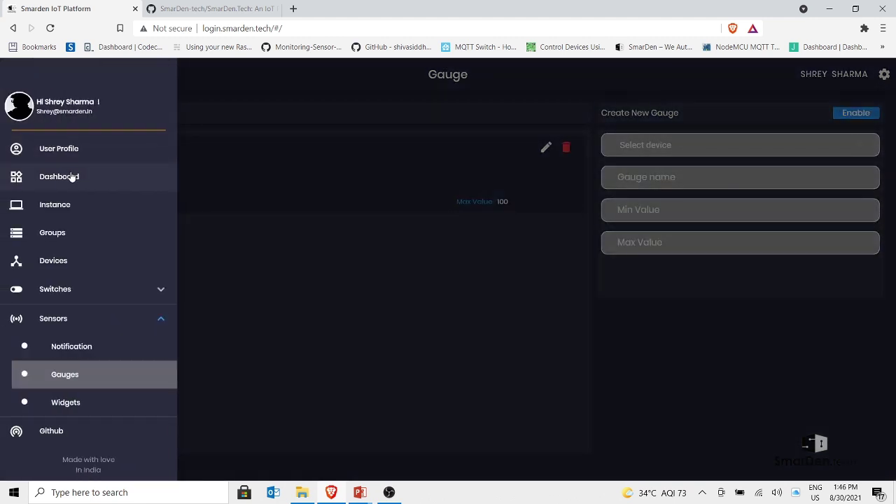
left_click(59, 176)
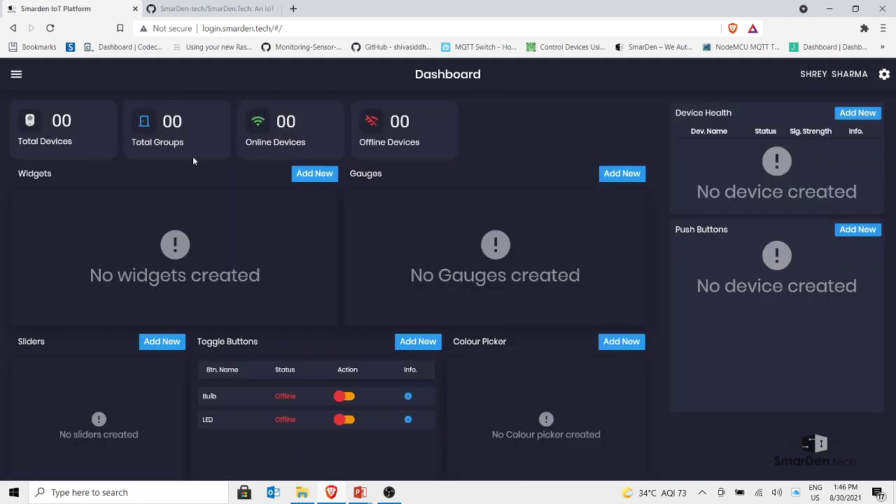